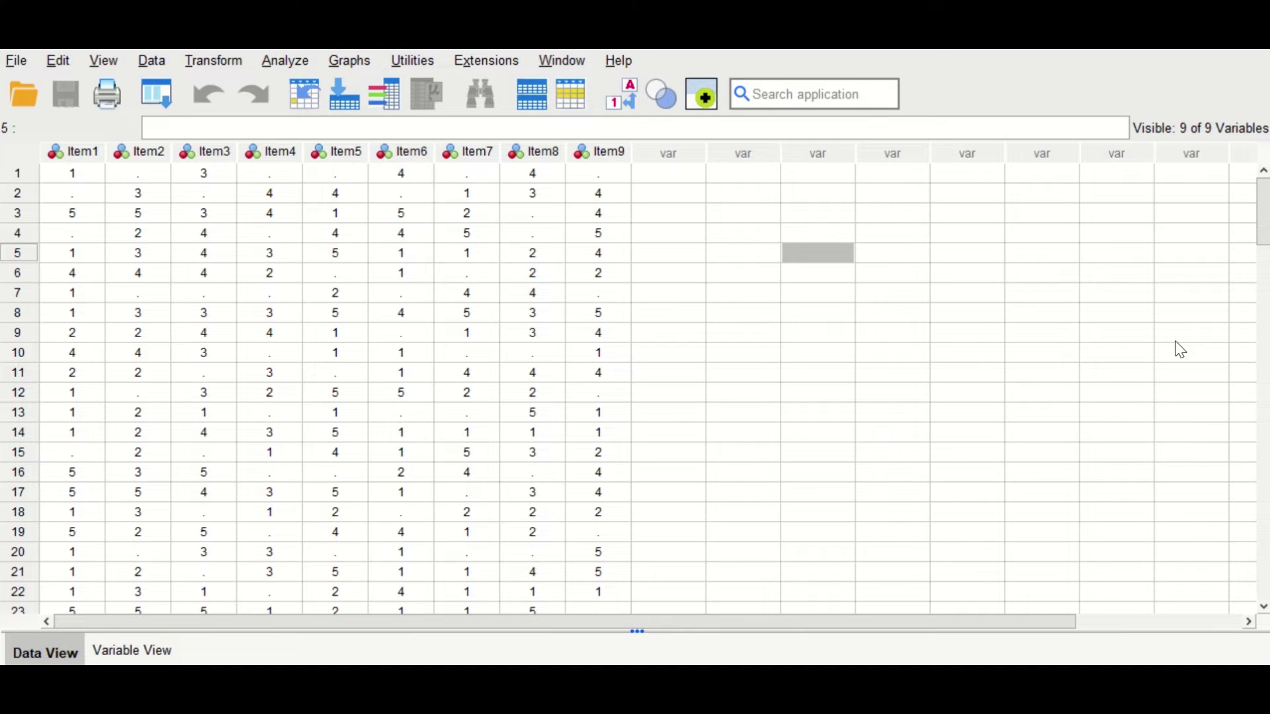
Look through all cases of the nine item columns for missing values
scroll(995, 428, down, 17)
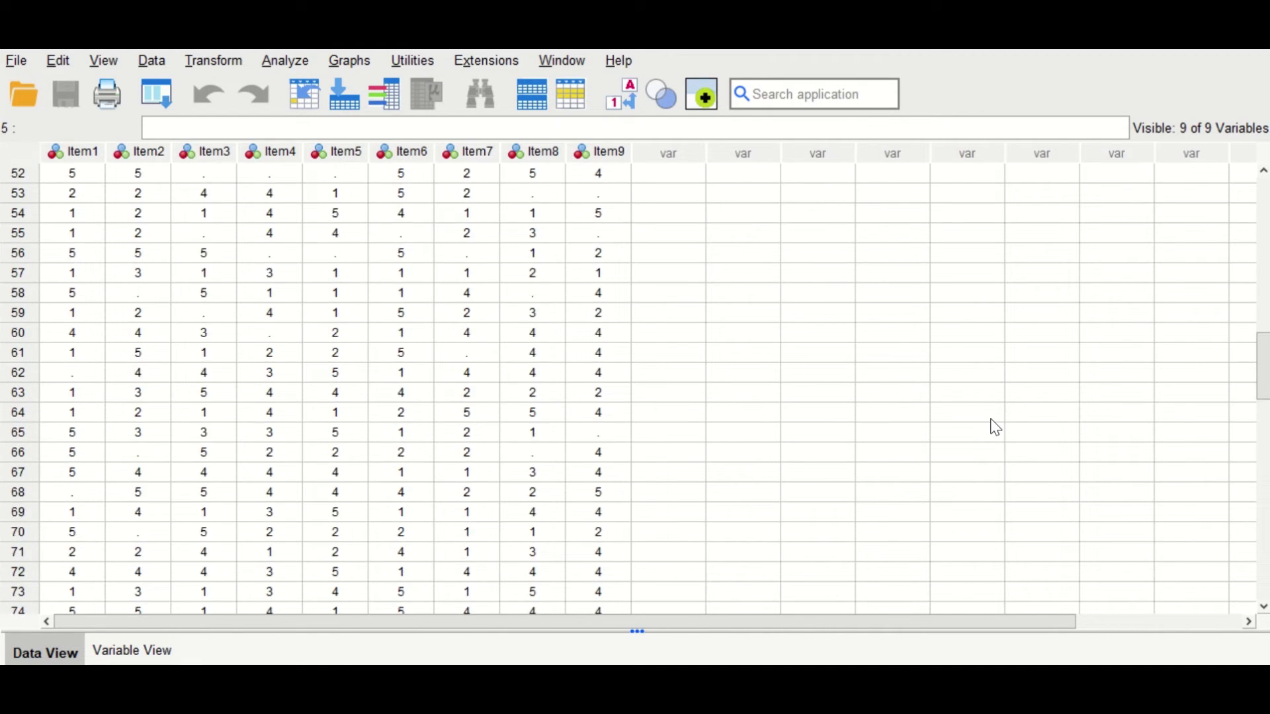
scroll(991, 419, down, 13)
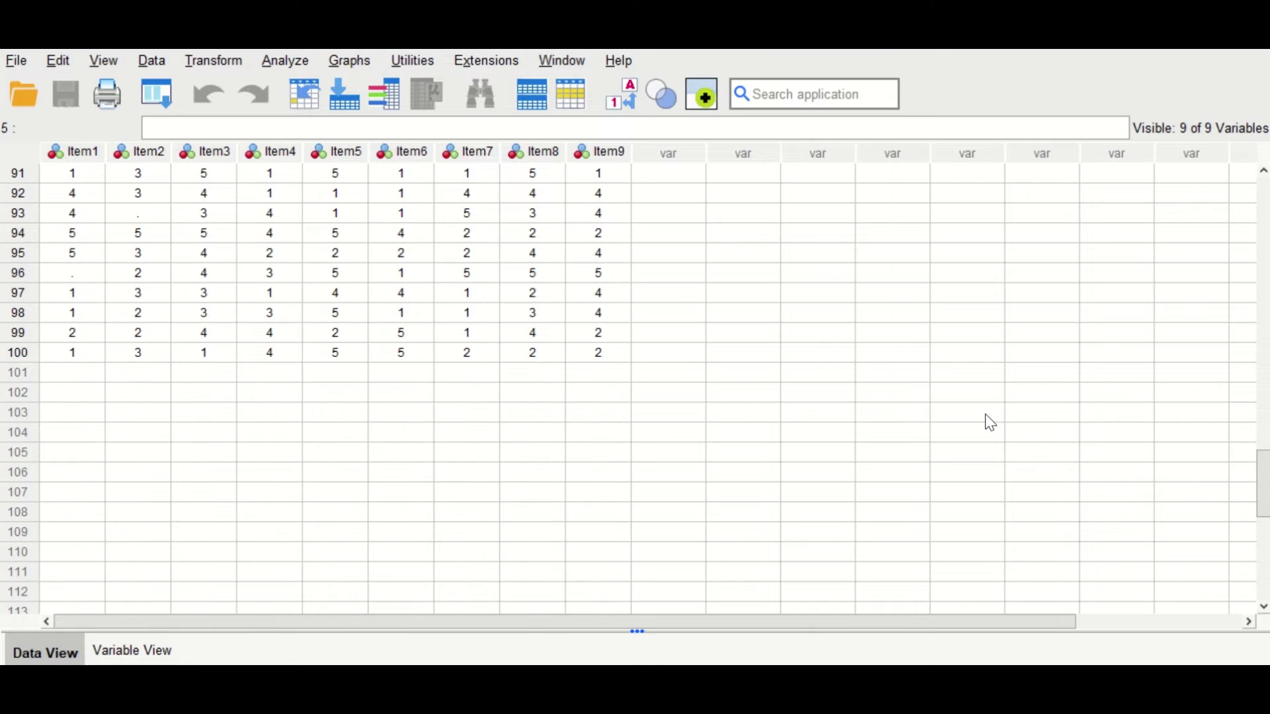
scroll(991, 422, up, 20)
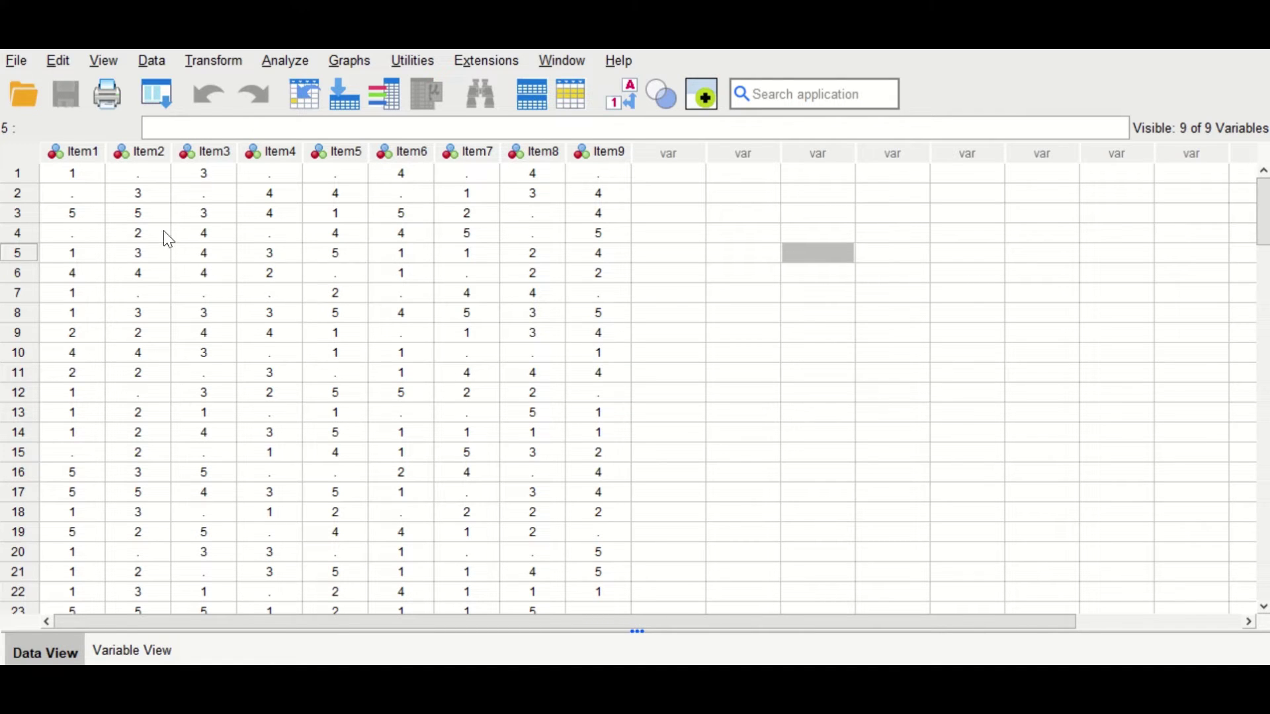
scroll(150, 268, down, 6)
scroll(121, 311, up, 2)
scroll(121, 326, up, 4)
click(296, 61)
mouse_move(320, 140)
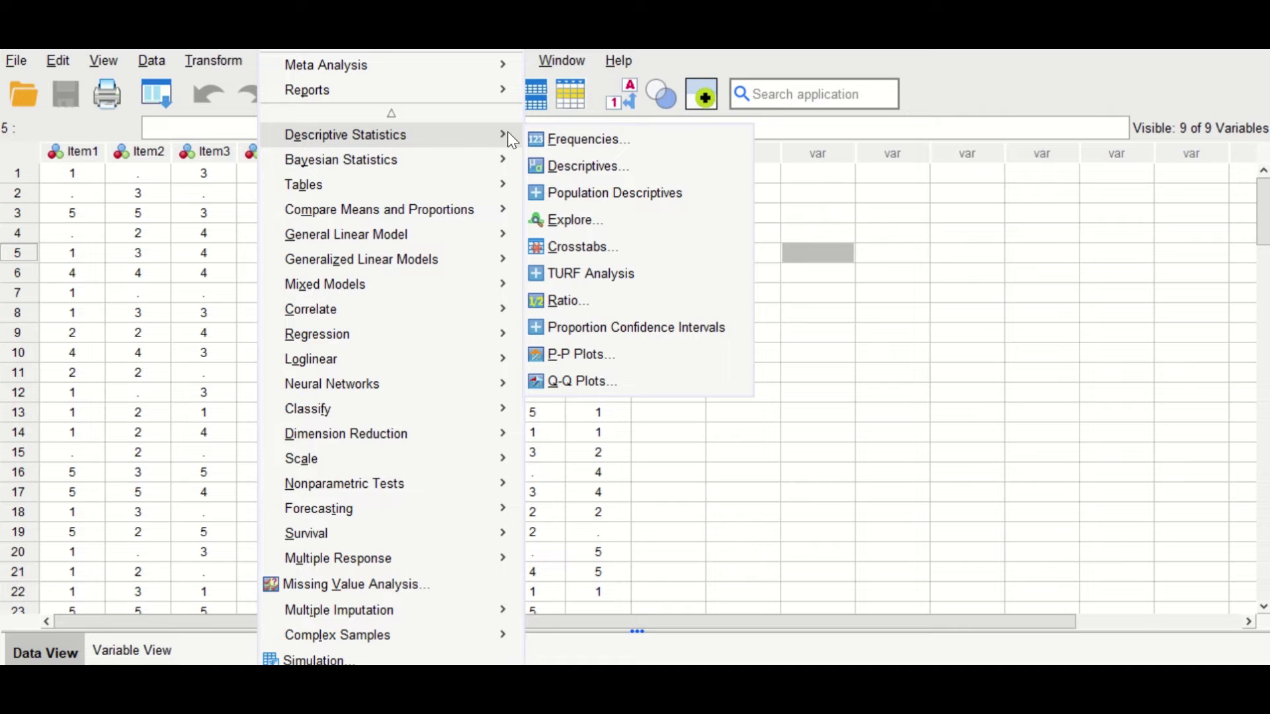
click(590, 140)
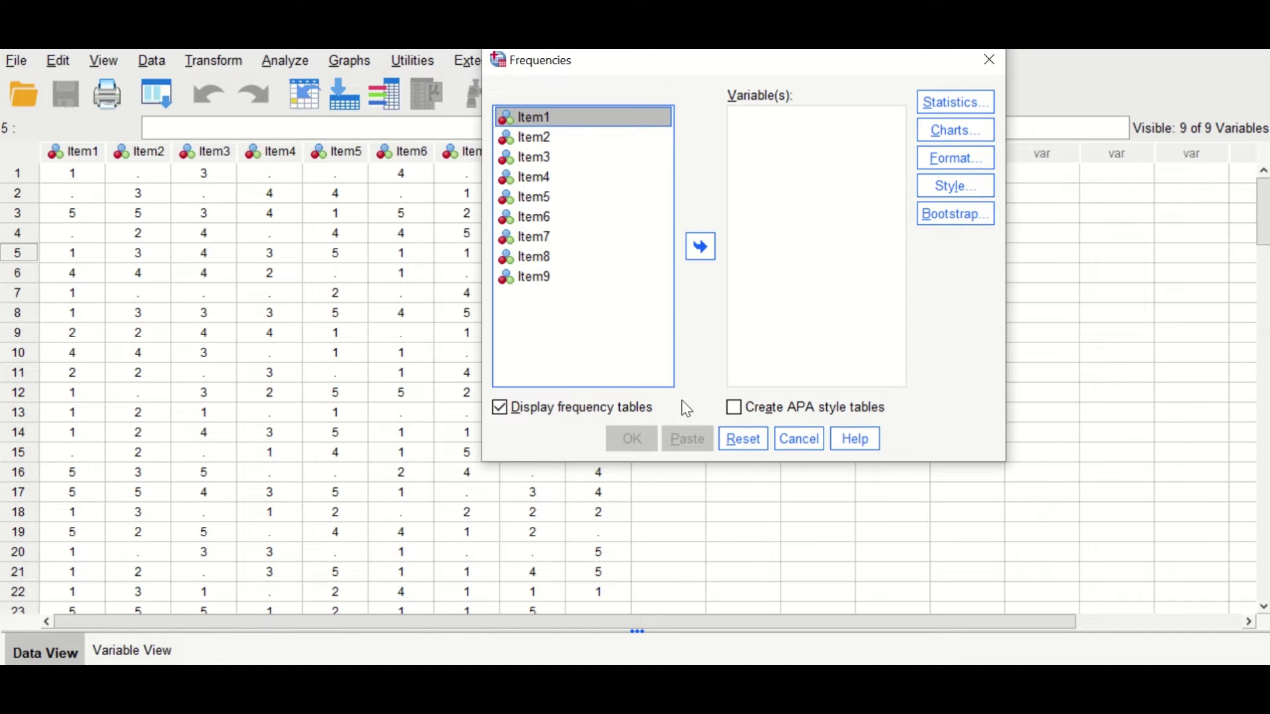
click(783, 442)
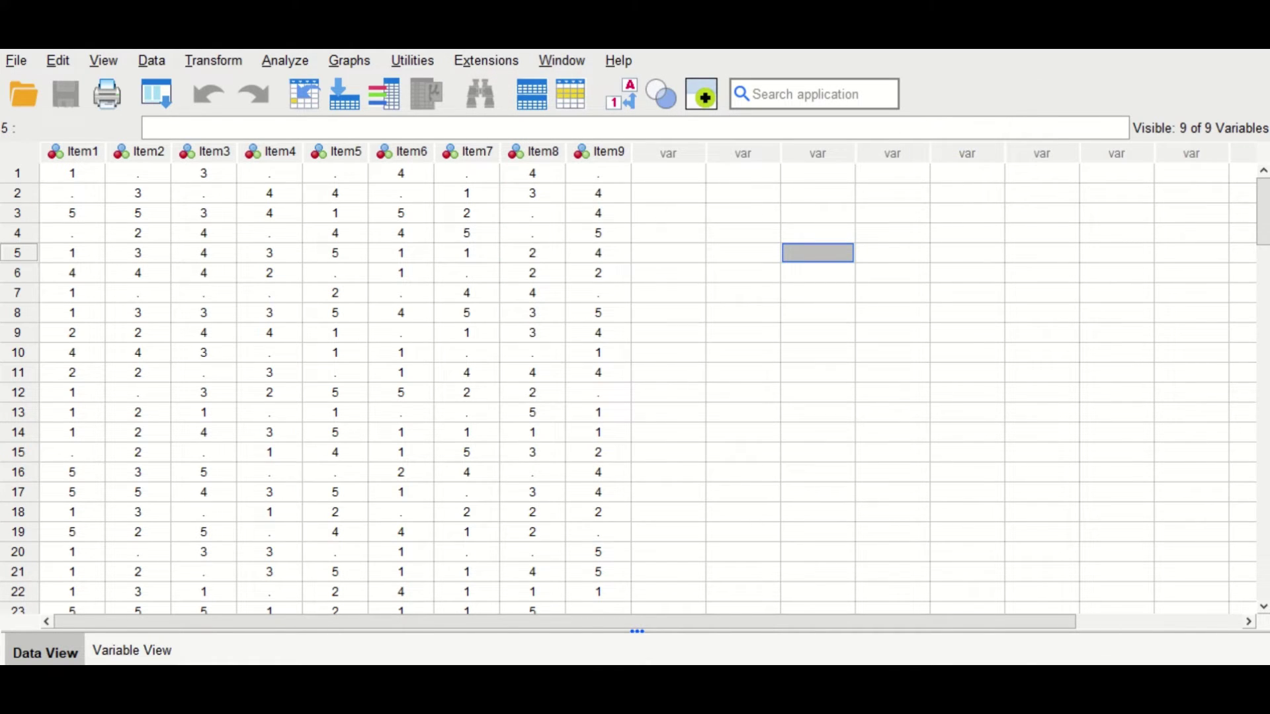
Set the measurement level of Item1 and Item2 to Ordinal in the variable definitions
click(131, 650)
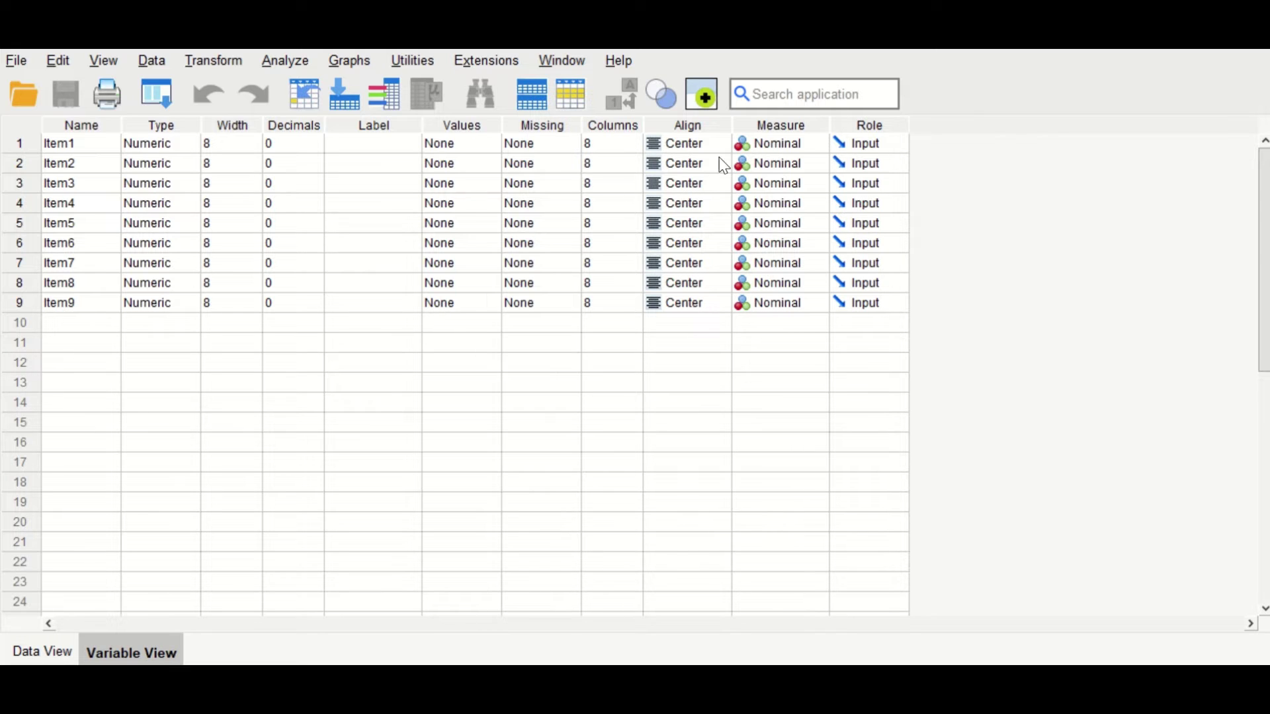
click(805, 144)
click(797, 181)
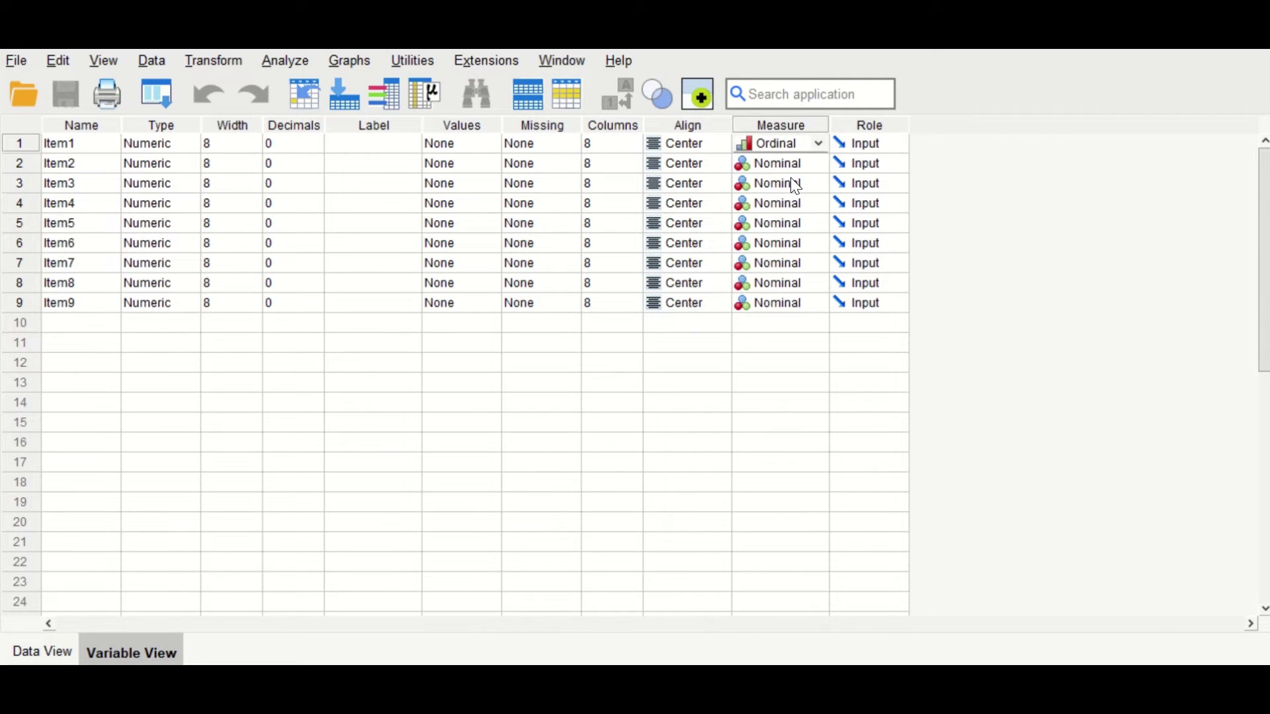
click(785, 162)
click(822, 162)
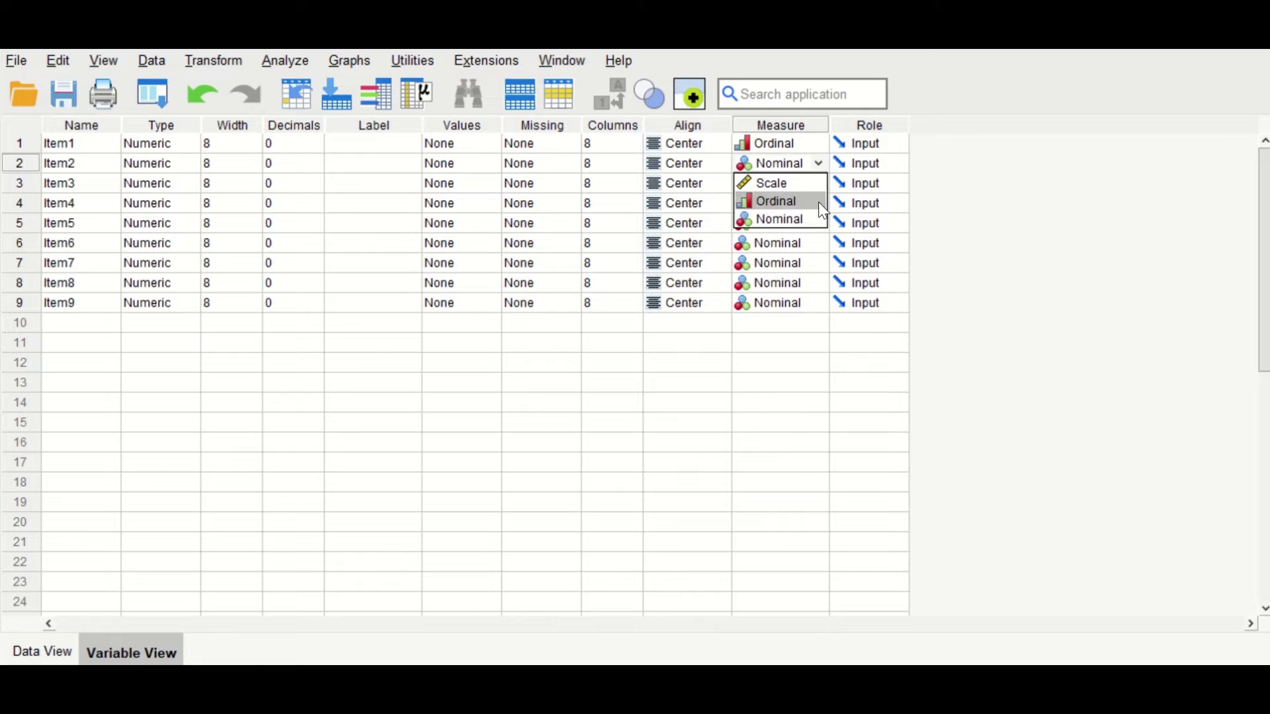
click(799, 202)
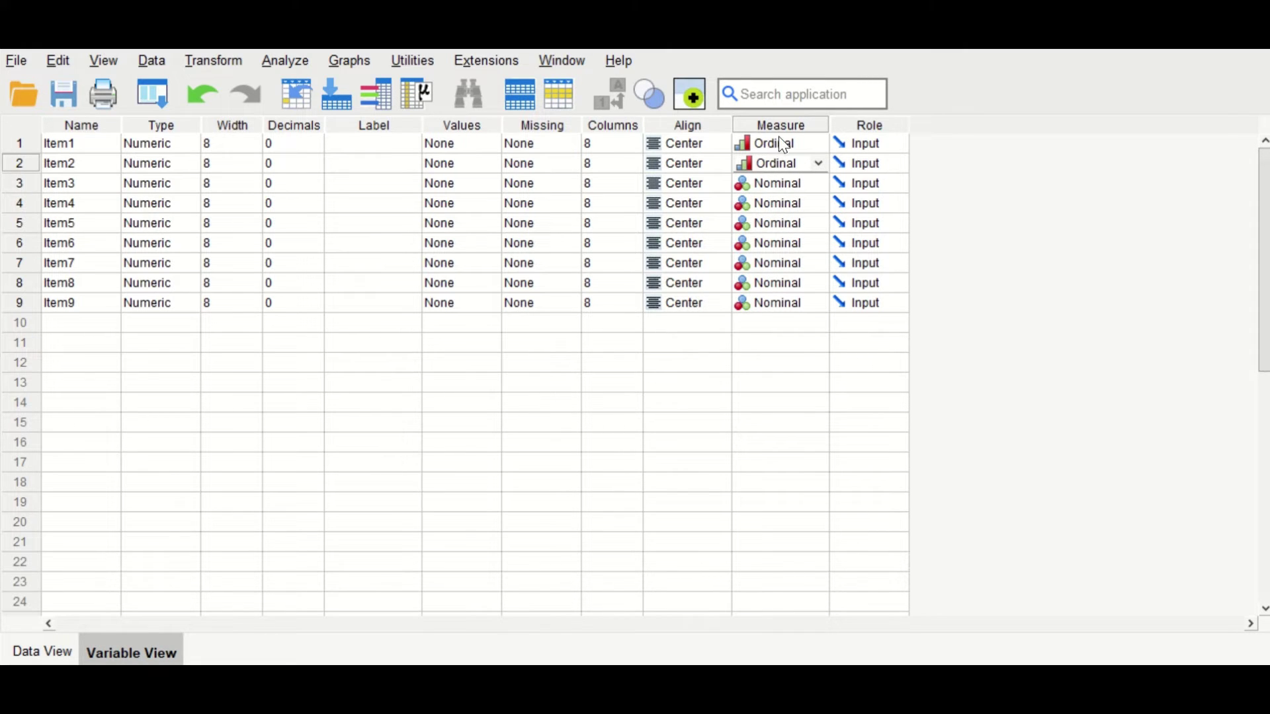
Copy Item1's Ordinal measurement level to Item3 through Item6
click(812, 143)
key(ctrl+c)
drag(781, 183, 807, 244)
key(ctrl+v)
Set the measurement level of Item7, Item8 and Item9 to Ordinal
click(808, 263)
click(818, 265)
click(797, 299)
click(810, 293)
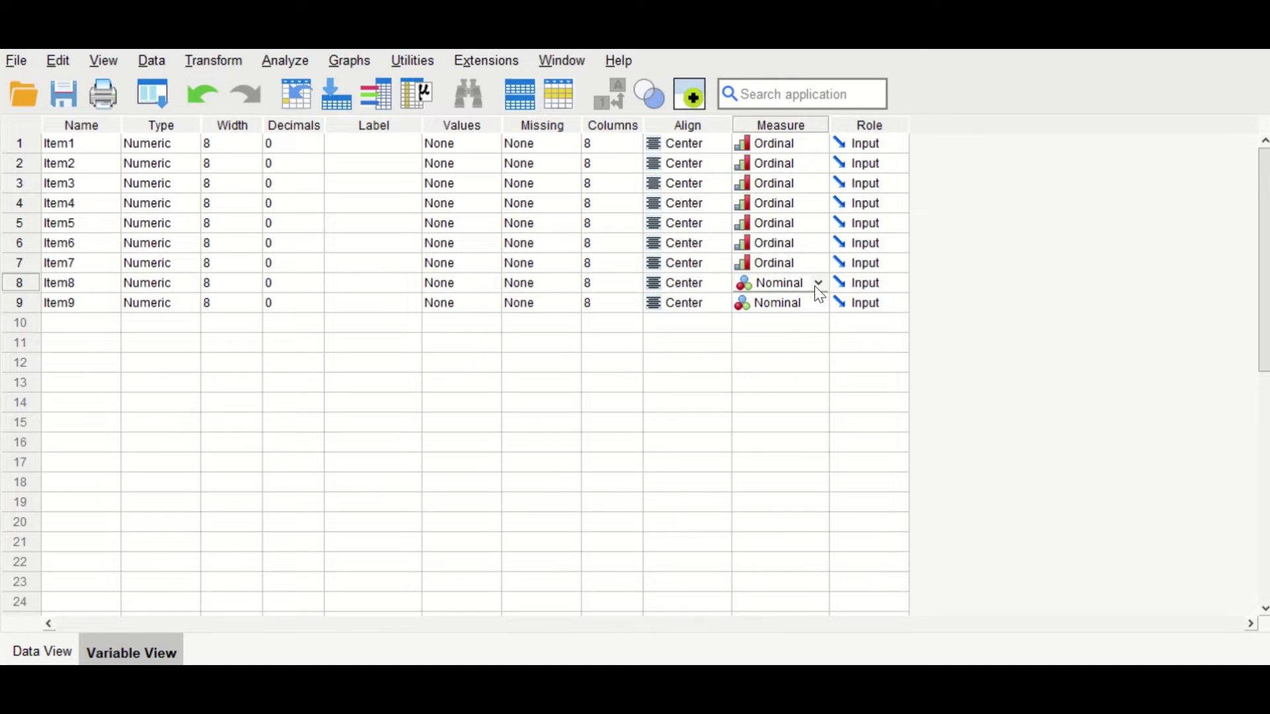
click(819, 284)
click(791, 321)
click(813, 306)
click(819, 303)
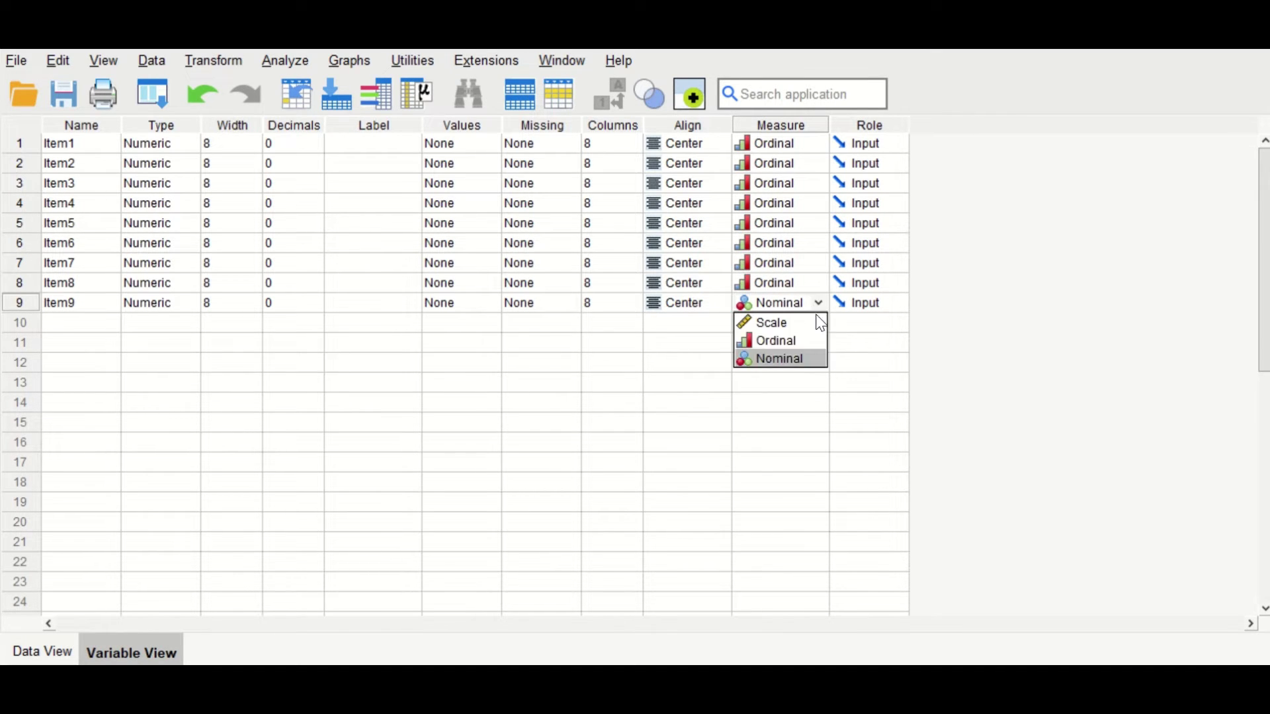
click(796, 342)
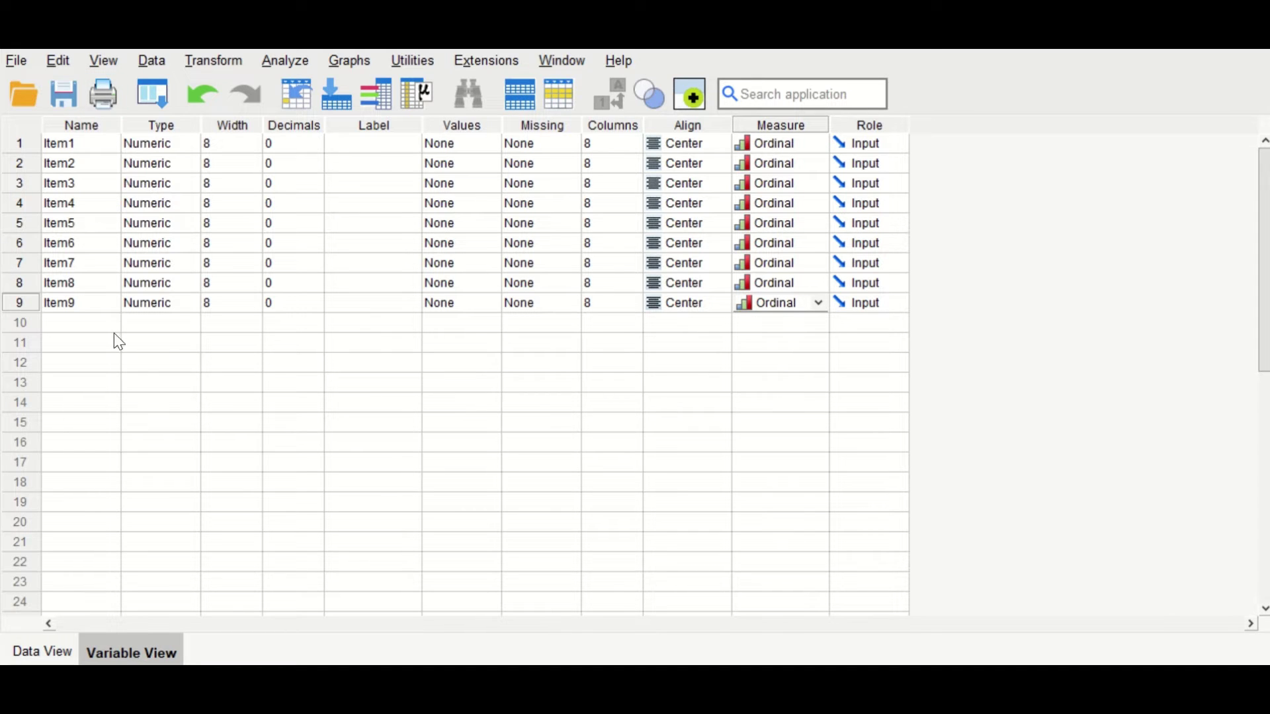
click(761, 445)
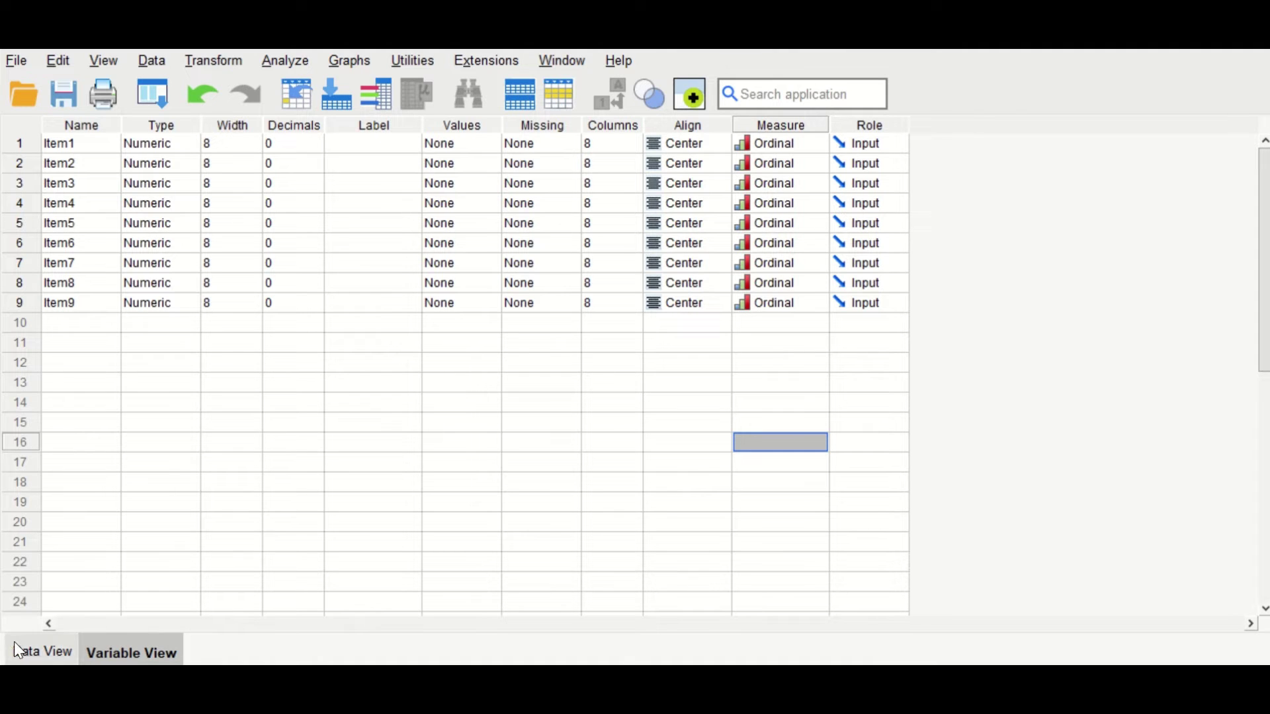
Start a Frequencies analysis on the dataset with Item1 through Item9 as the variables
click(34, 656)
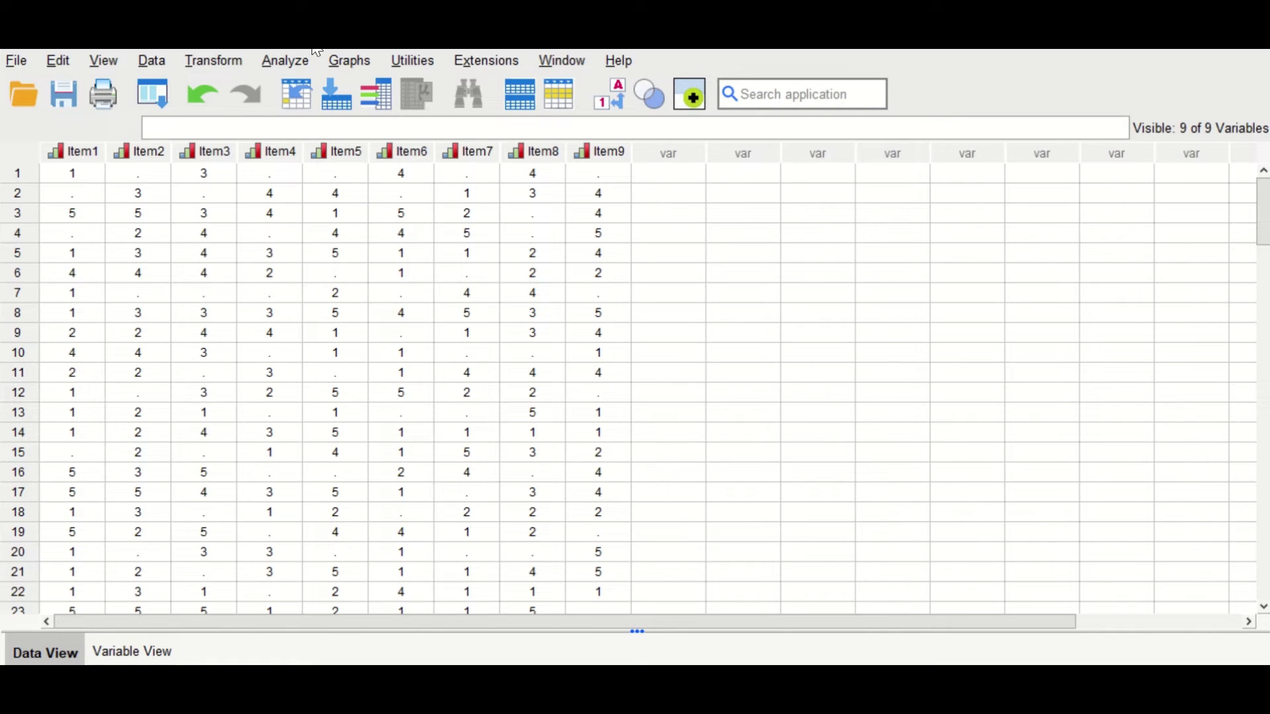
click(286, 60)
mouse_move(317, 139)
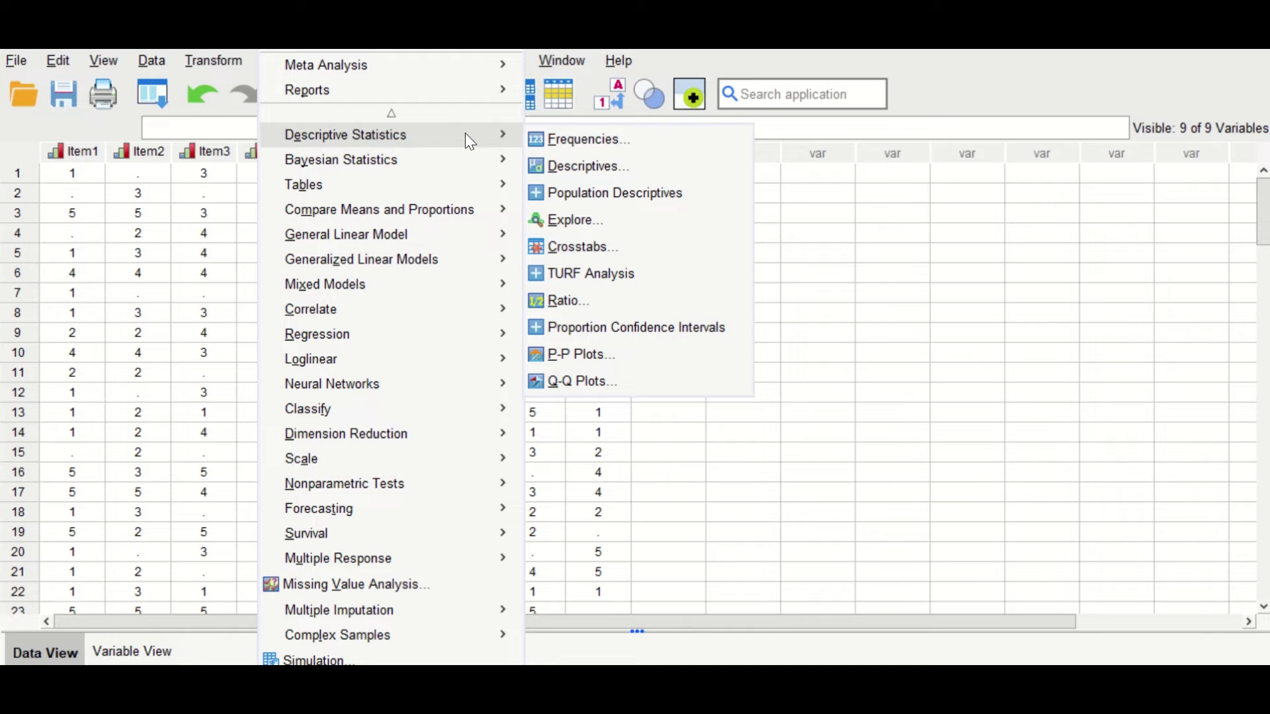
click(641, 142)
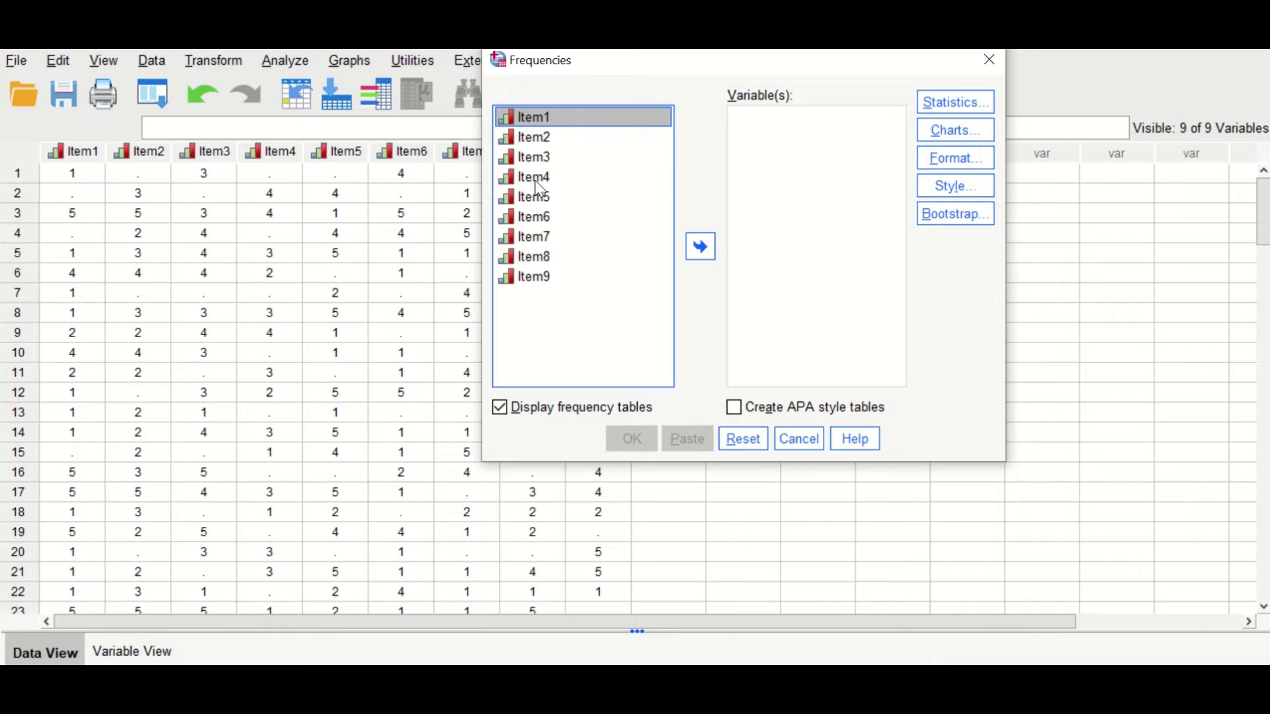
shift+click(531, 278)
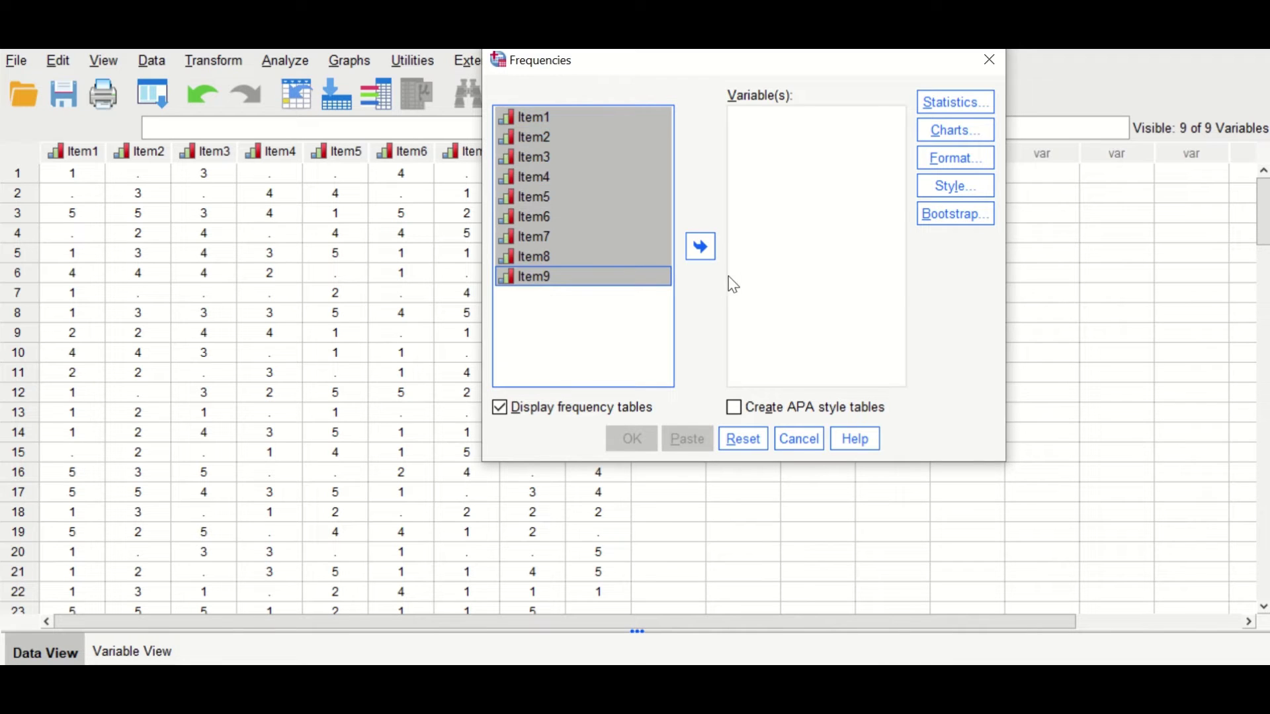
click(700, 246)
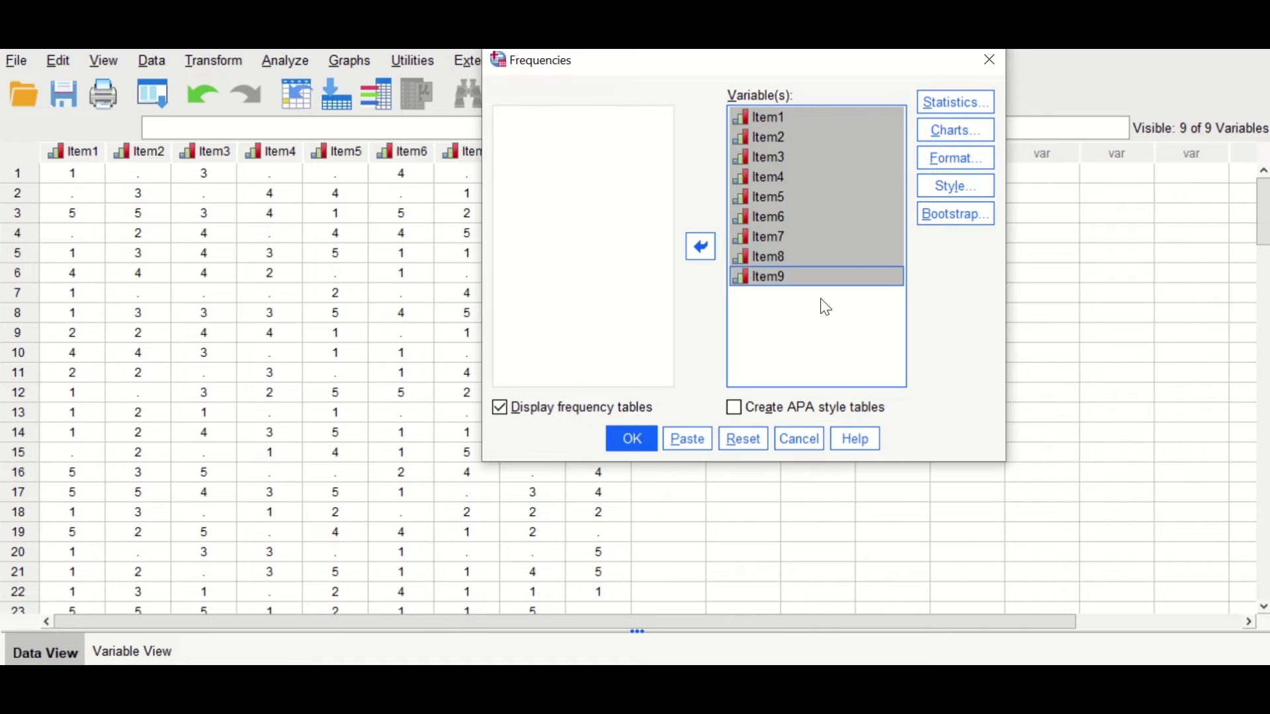
Turn off the frequency tables, request only the Median statistic, and run the Frequencies analysis
click(949, 144)
click(500, 410)
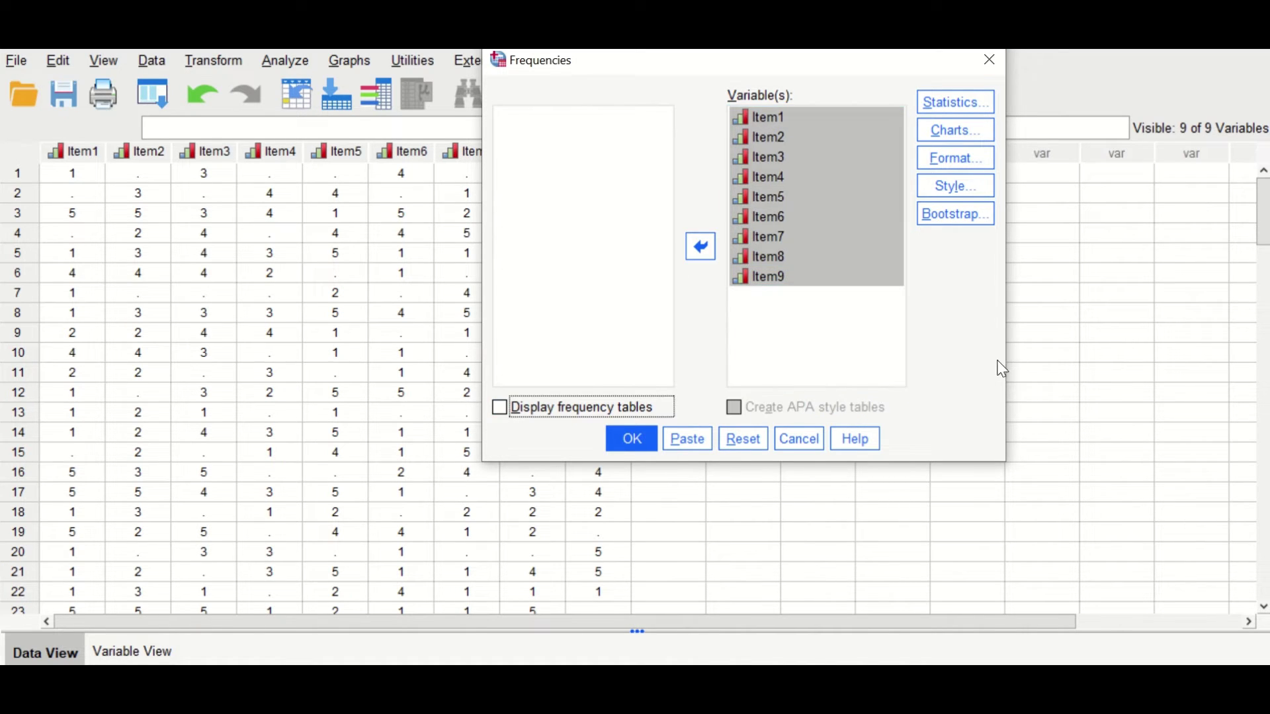
click(980, 105)
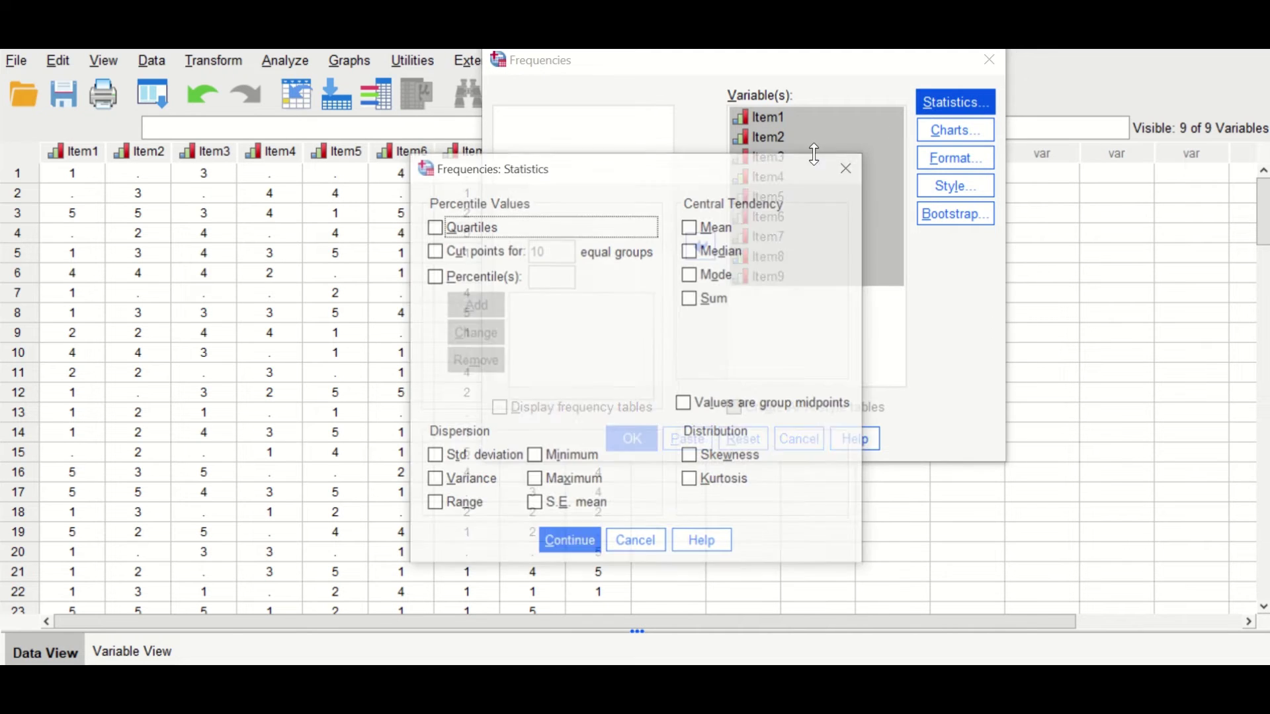
click(714, 253)
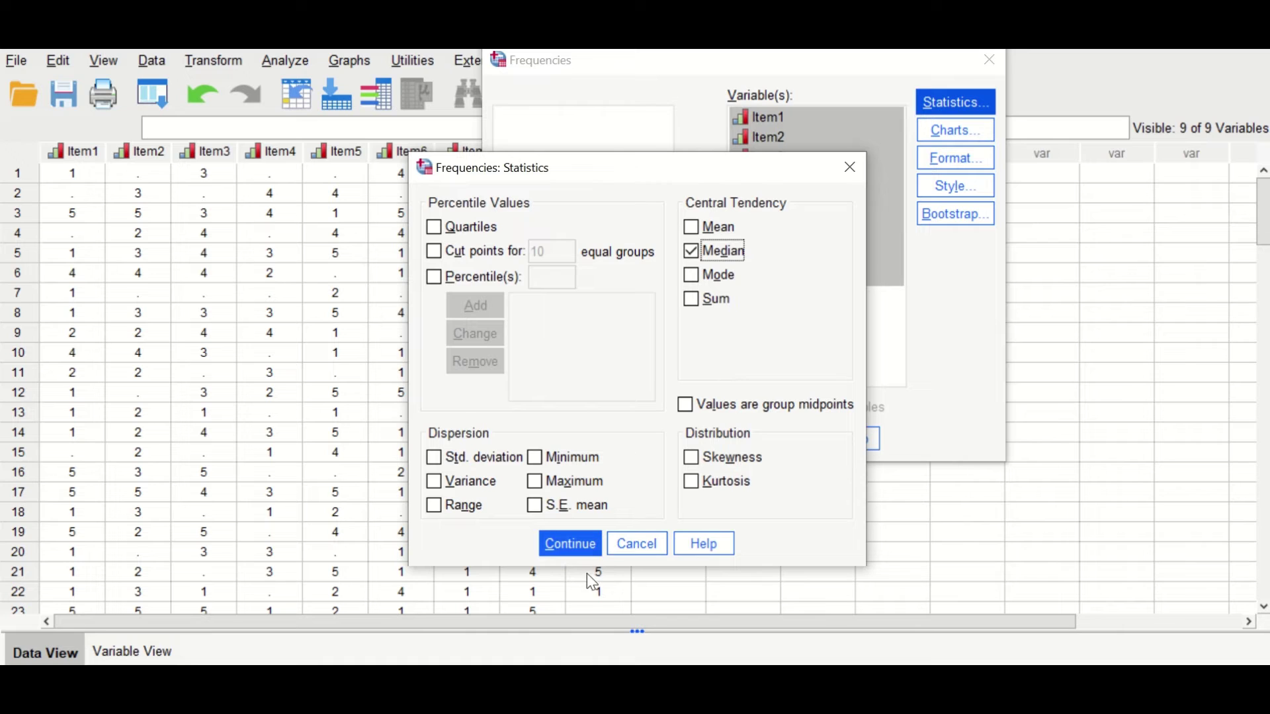
click(569, 545)
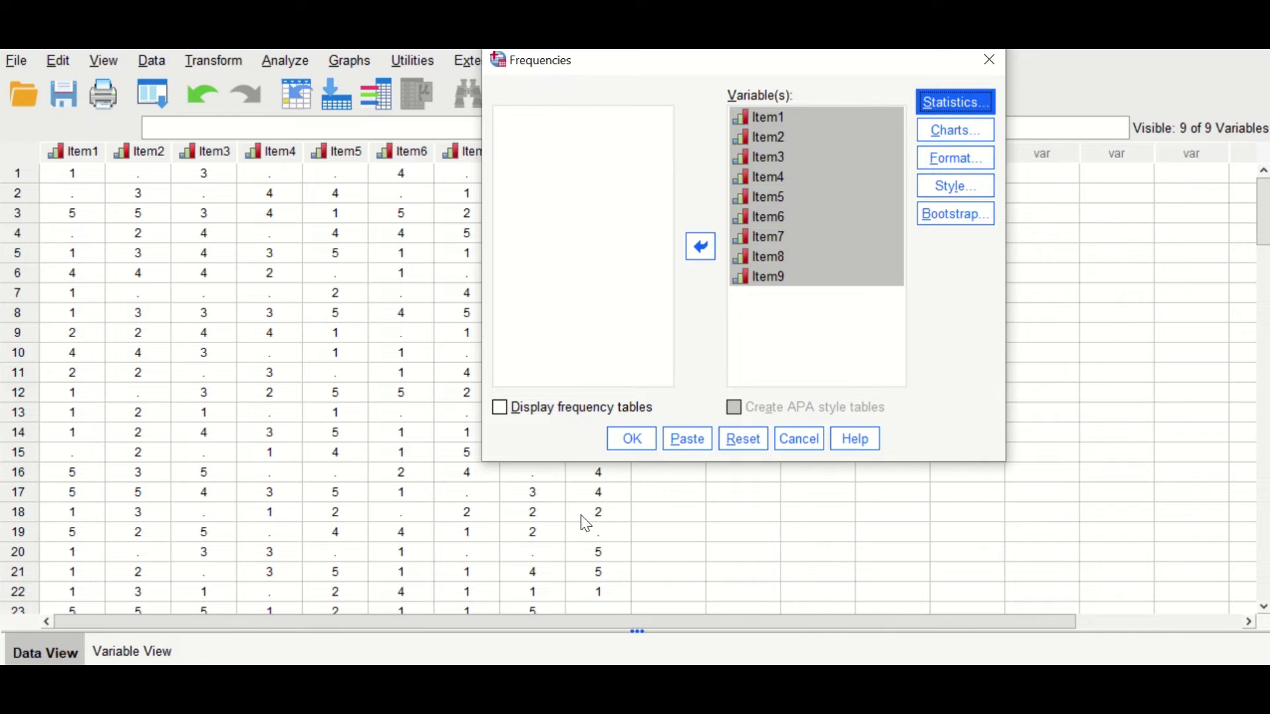
click(633, 442)
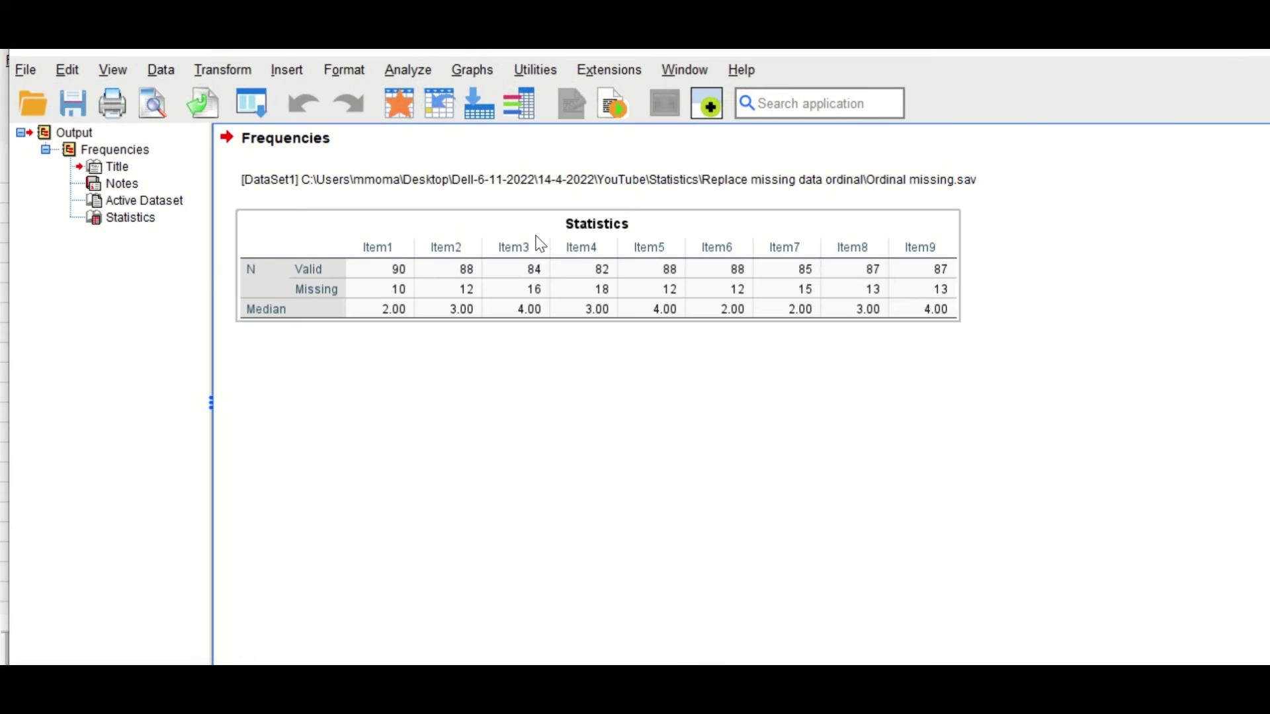
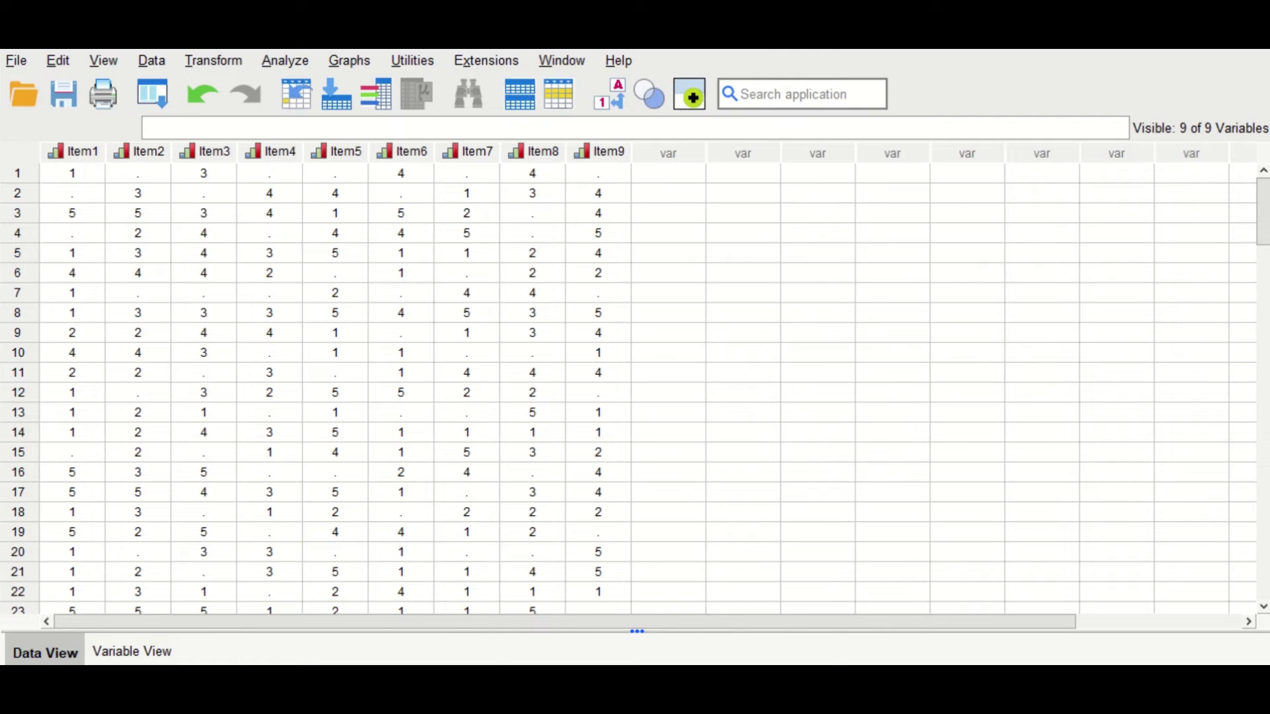
Examine the median of Item1 in the Statistics table of the Frequencies output
click(711, 612)
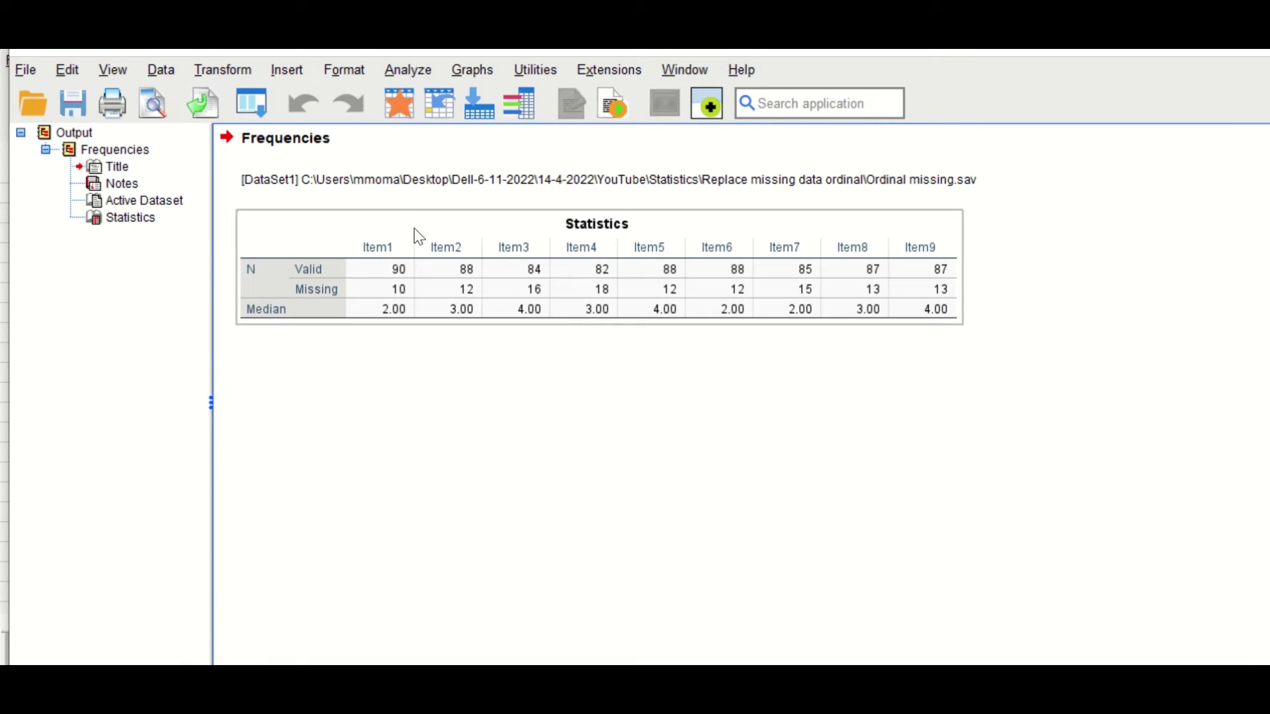
click(390, 202)
click(371, 245)
click(374, 356)
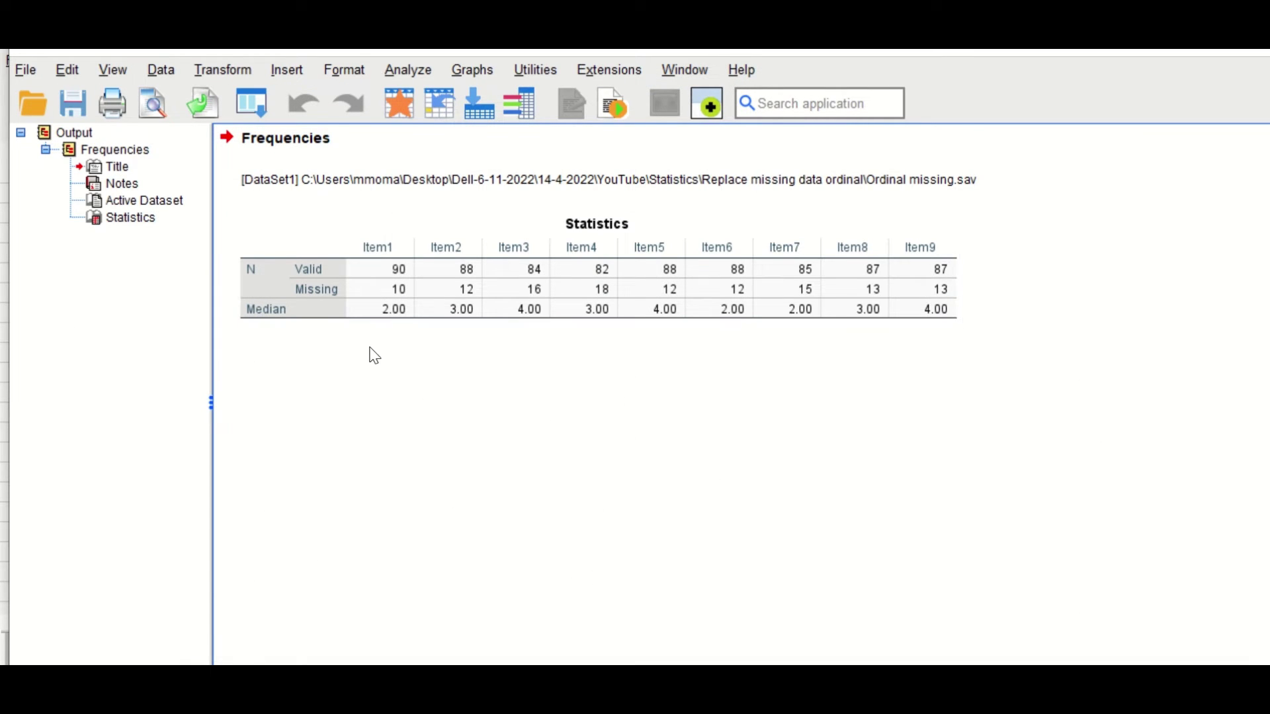
click(383, 309)
click(377, 346)
click(387, 324)
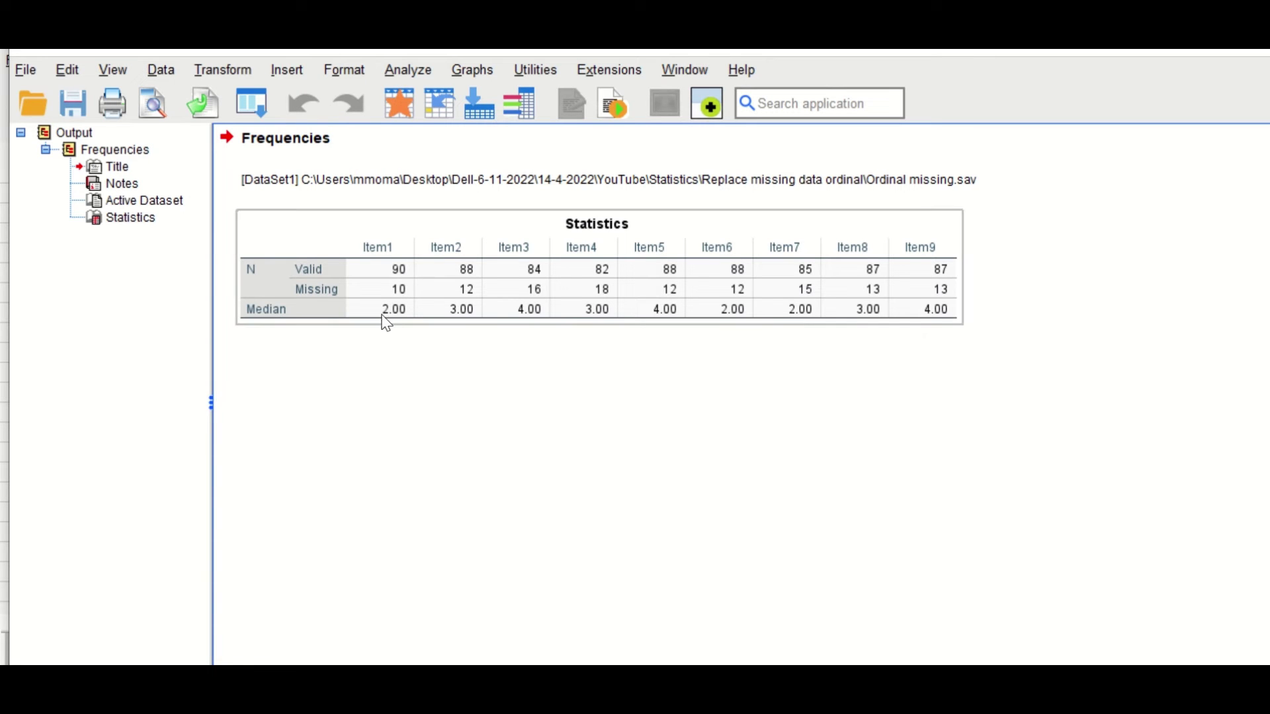
click(390, 351)
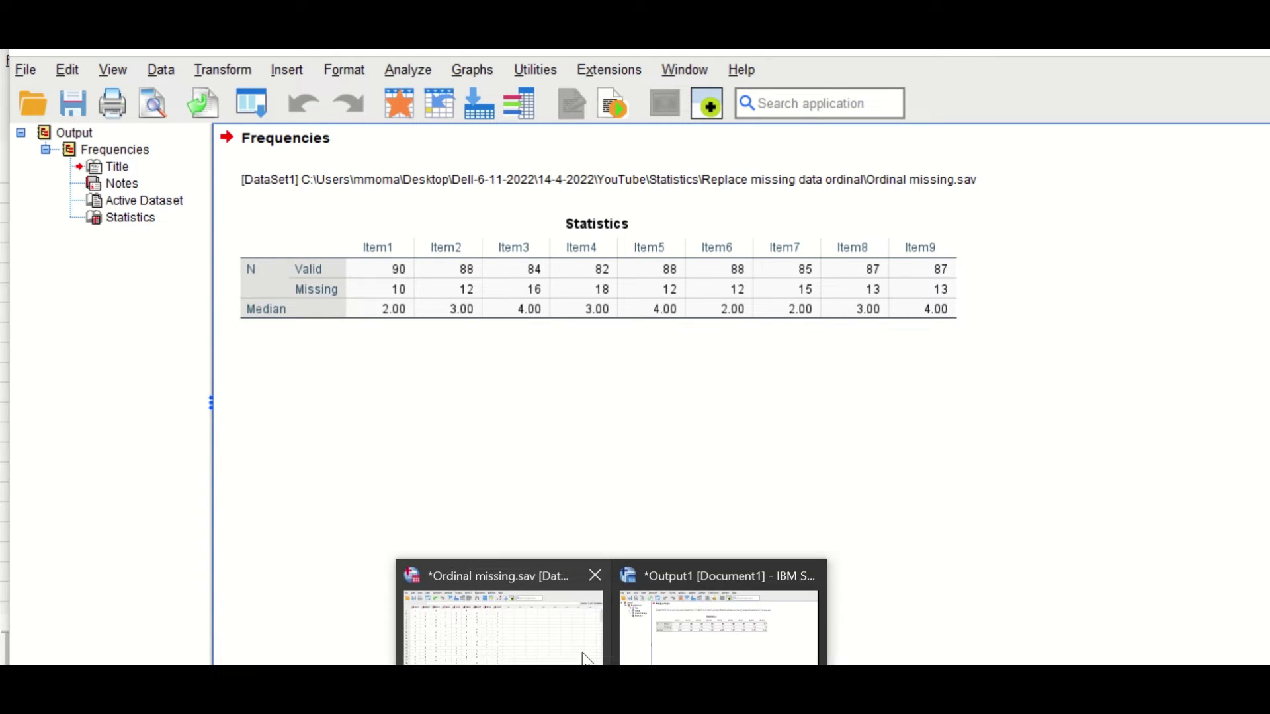
Return to the Ordinal missing.sav dataset and open Find and Replace for the whole Item1 column
click(496, 612)
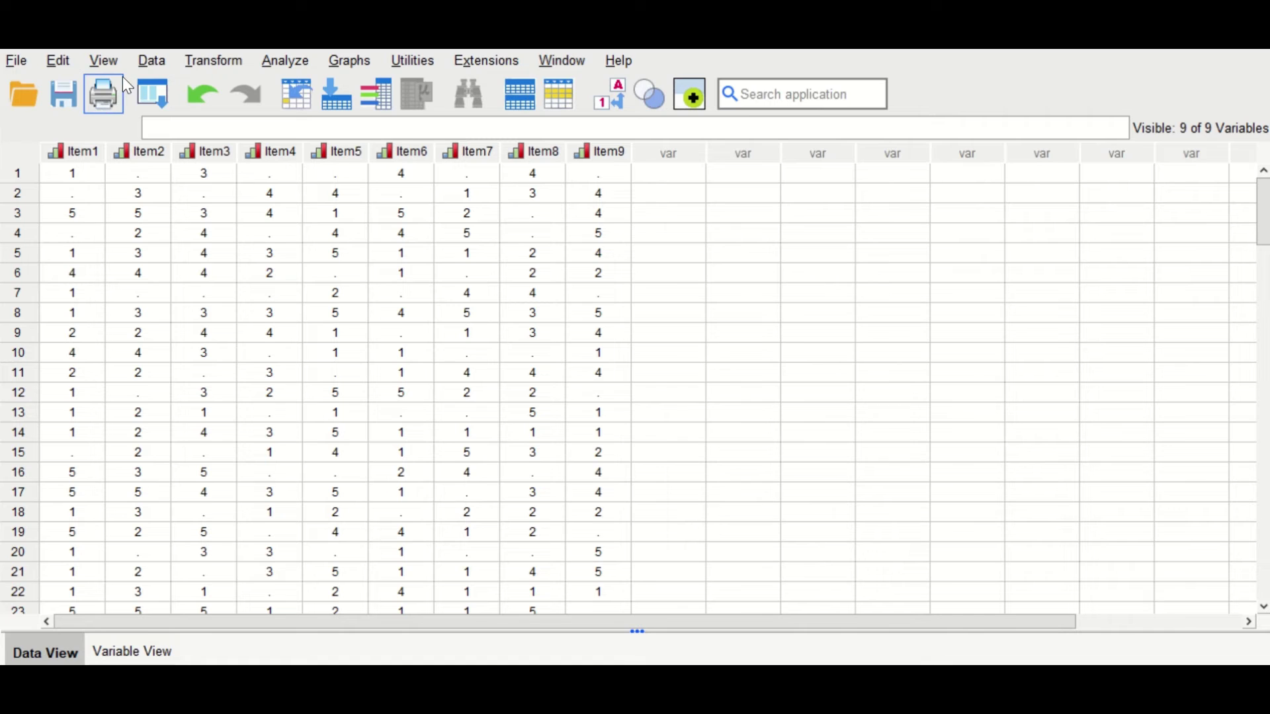
click(62, 65)
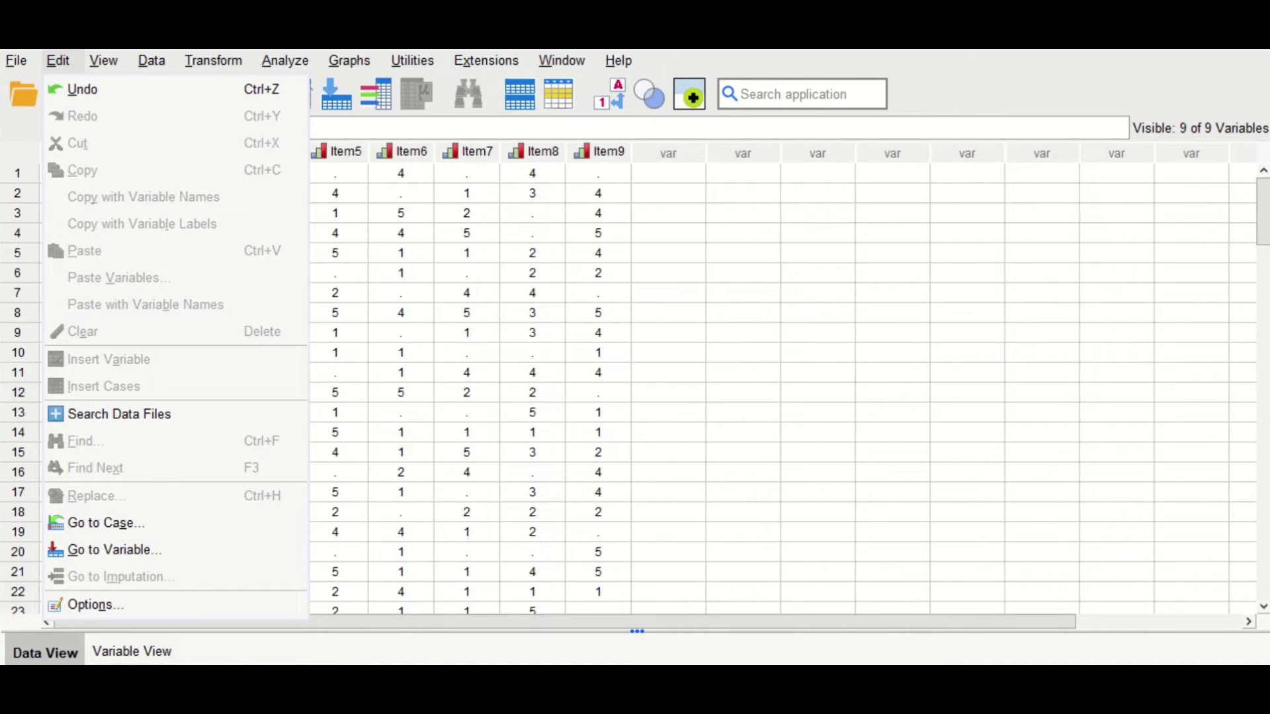
click(74, 60)
click(77, 155)
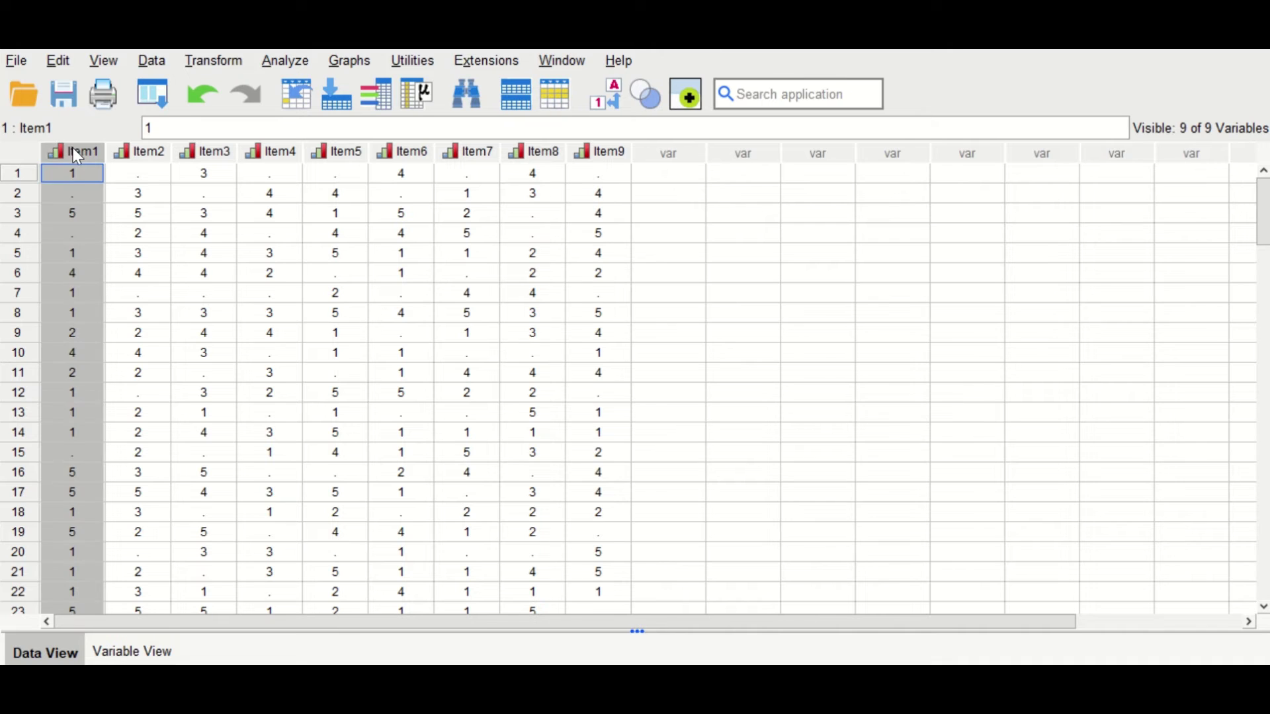
click(57, 63)
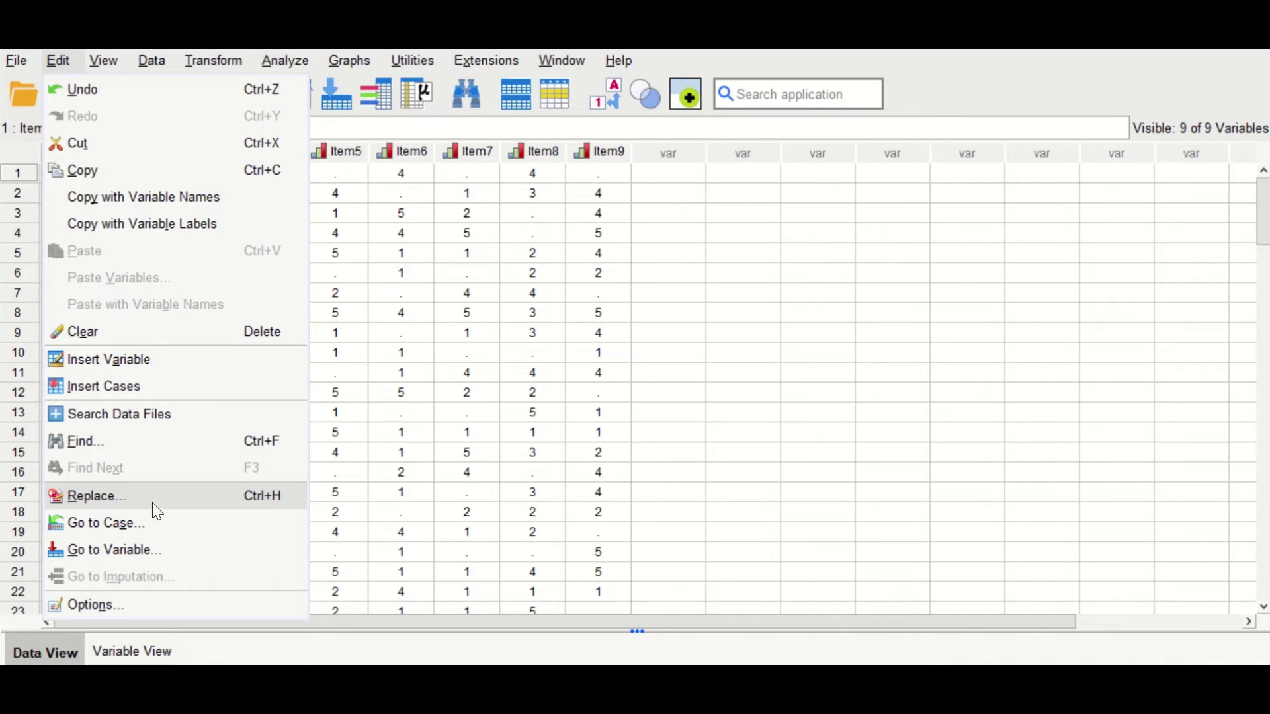
click(80, 506)
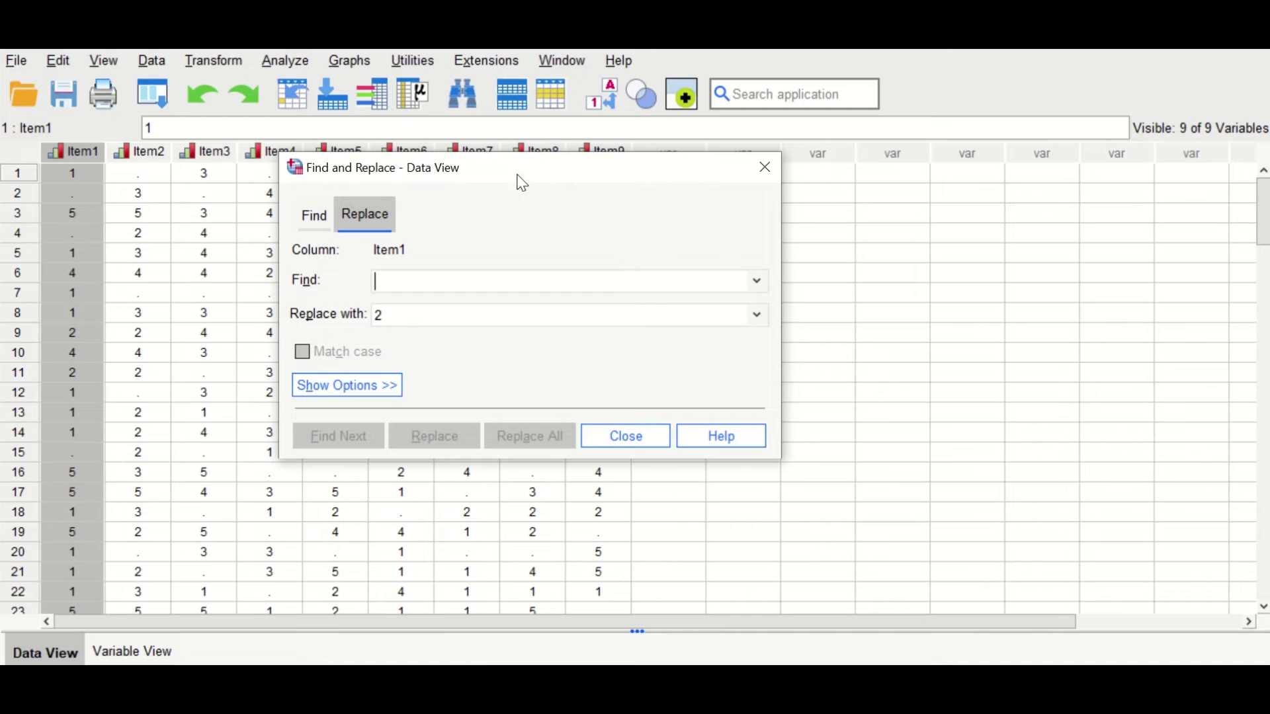
drag(526, 165, 500, 179)
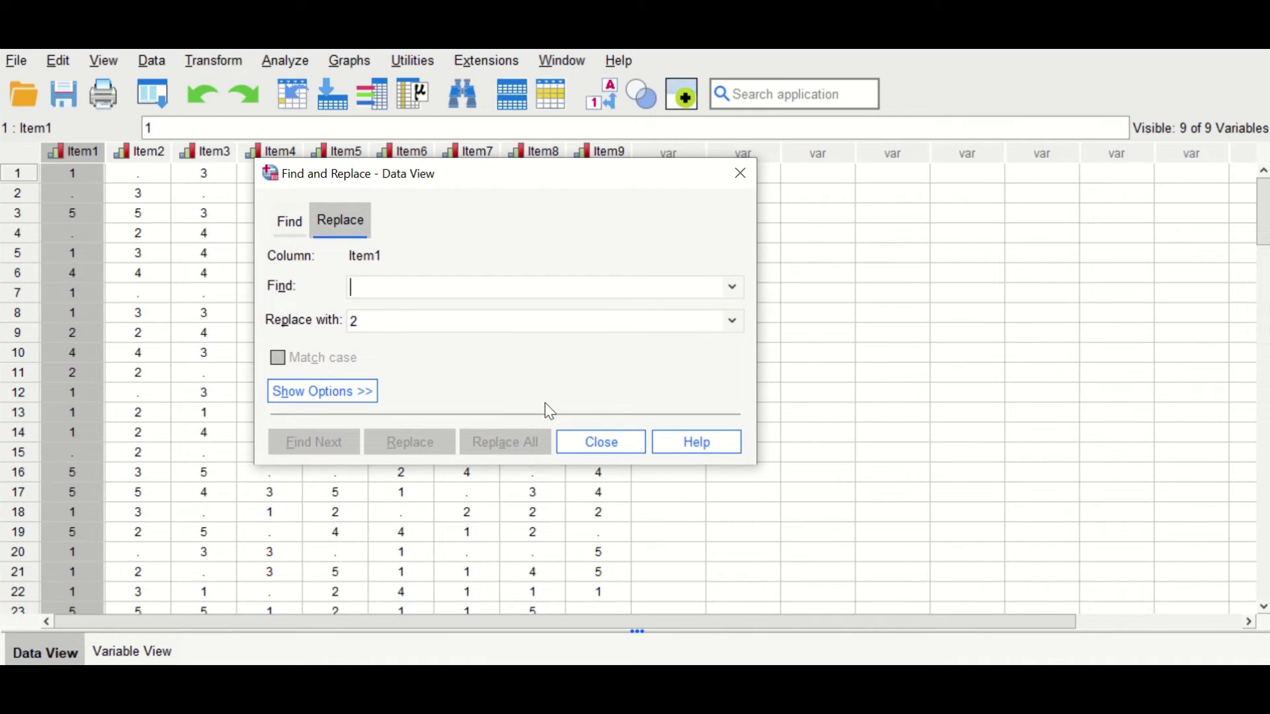
Replace all missing values (".") in the Item1 column with 2
drag(383, 326, 295, 326)
key(BackSpace)
click(393, 286)
text(.)
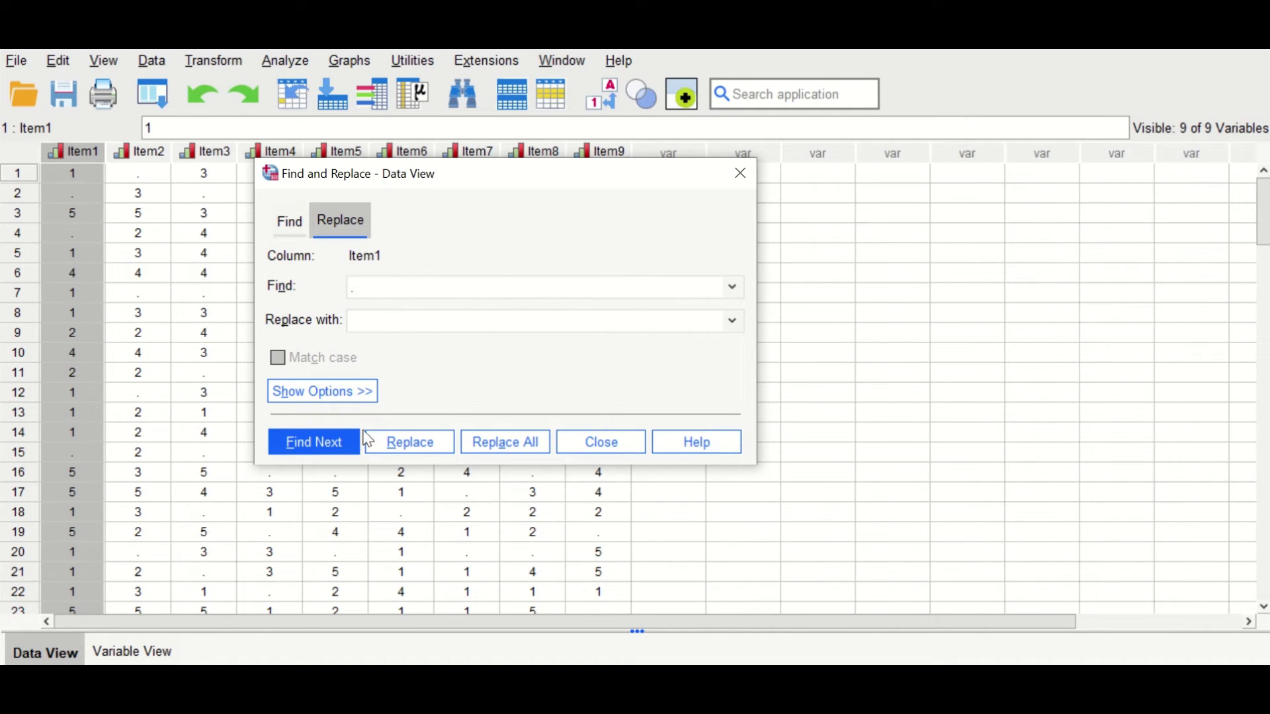
click(372, 322)
text(2)
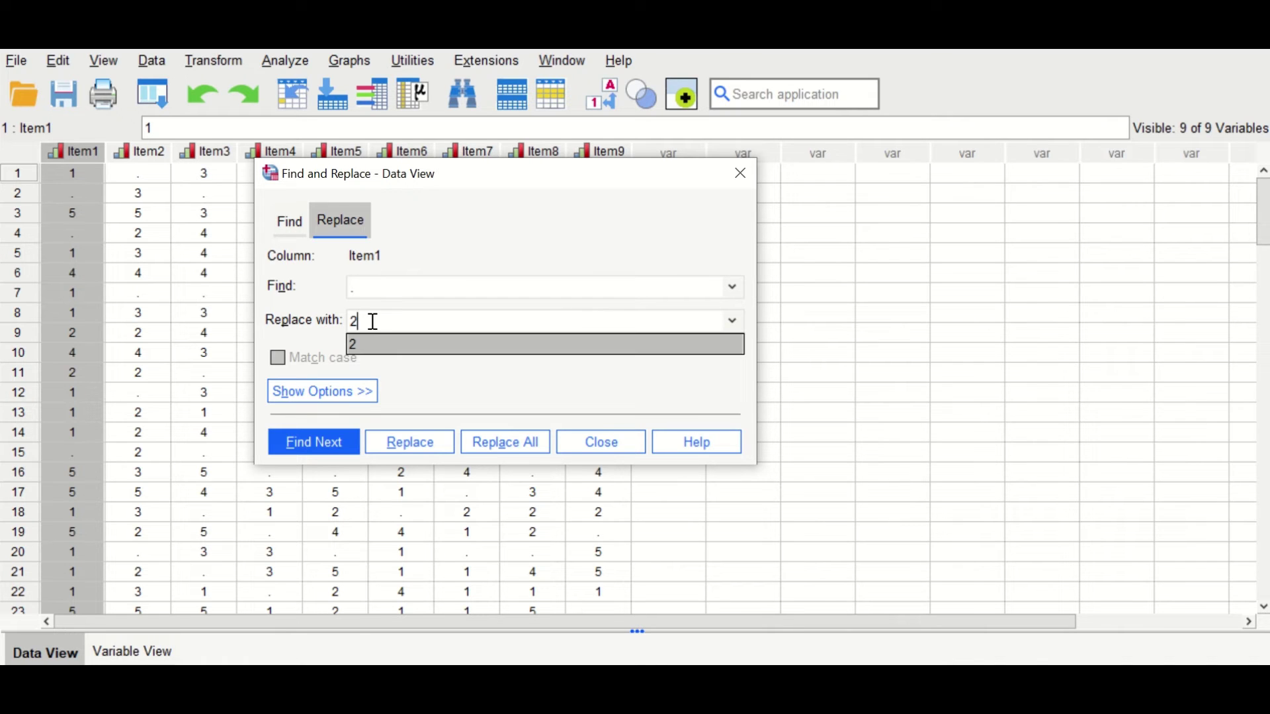
click(501, 455)
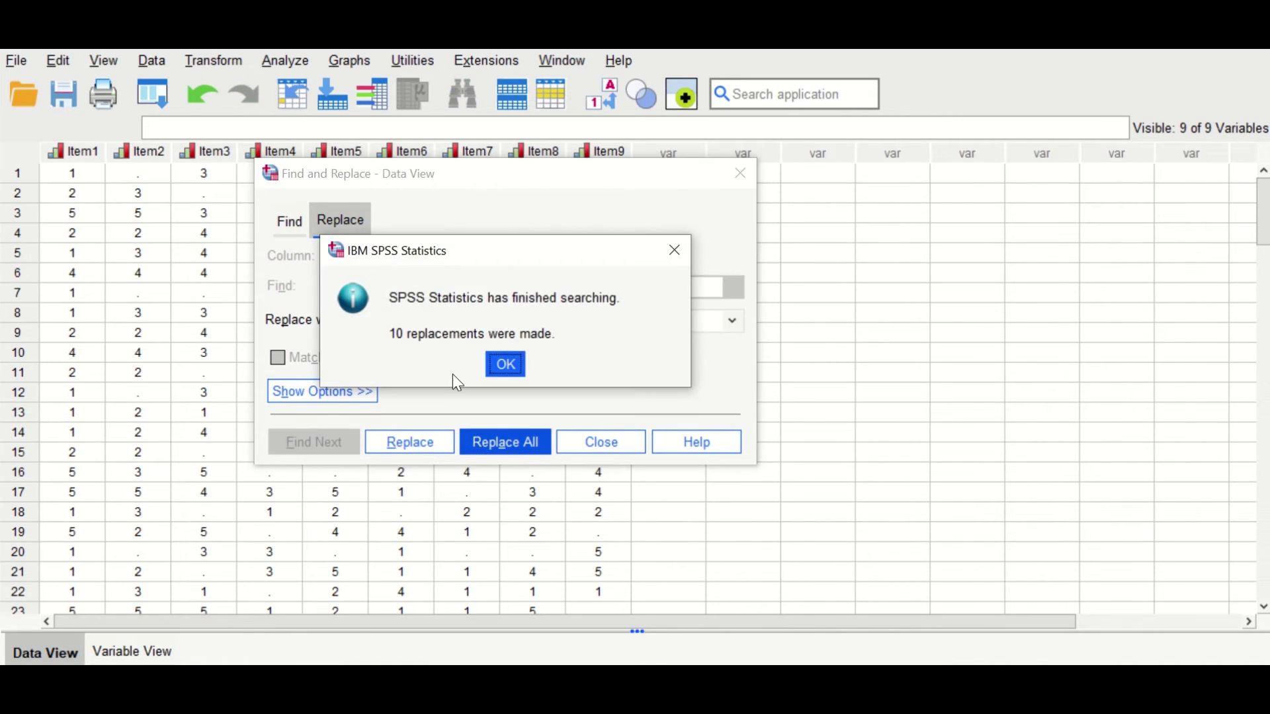
click(516, 368)
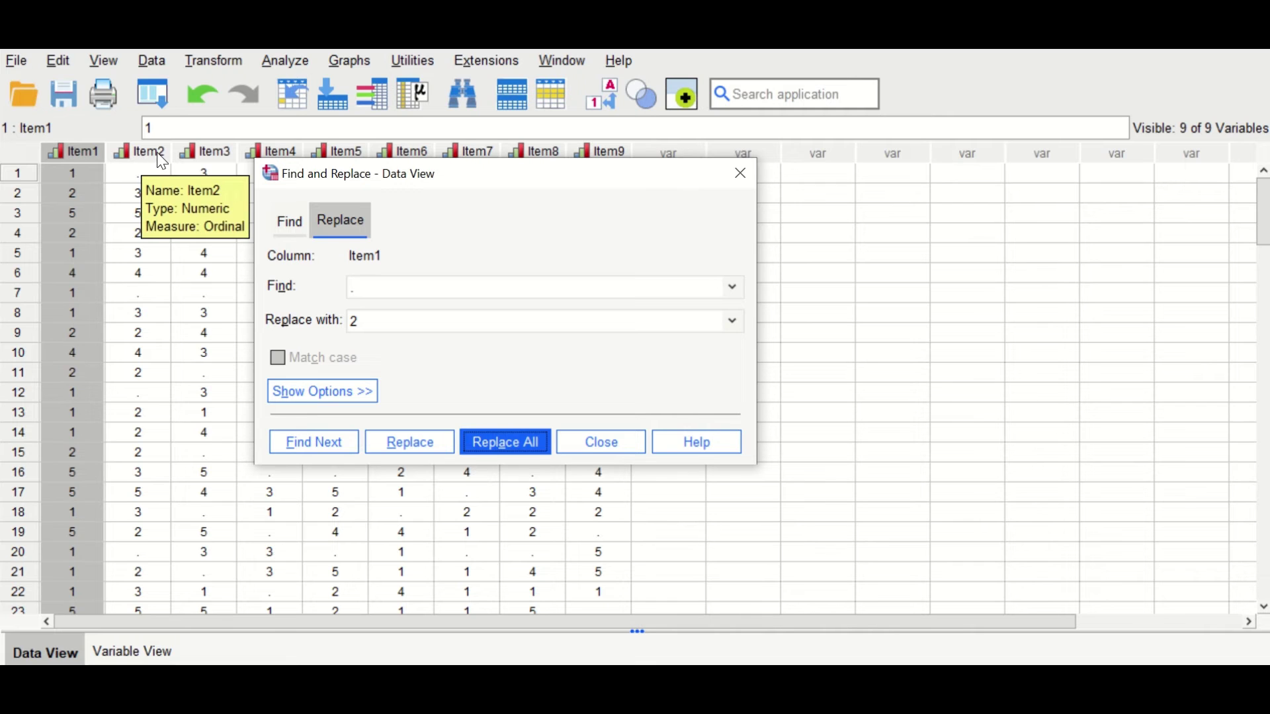
Make the Item2 column the target of Find and Replace, with "." as the search value
click(135, 653)
drag(556, 182, 466, 457)
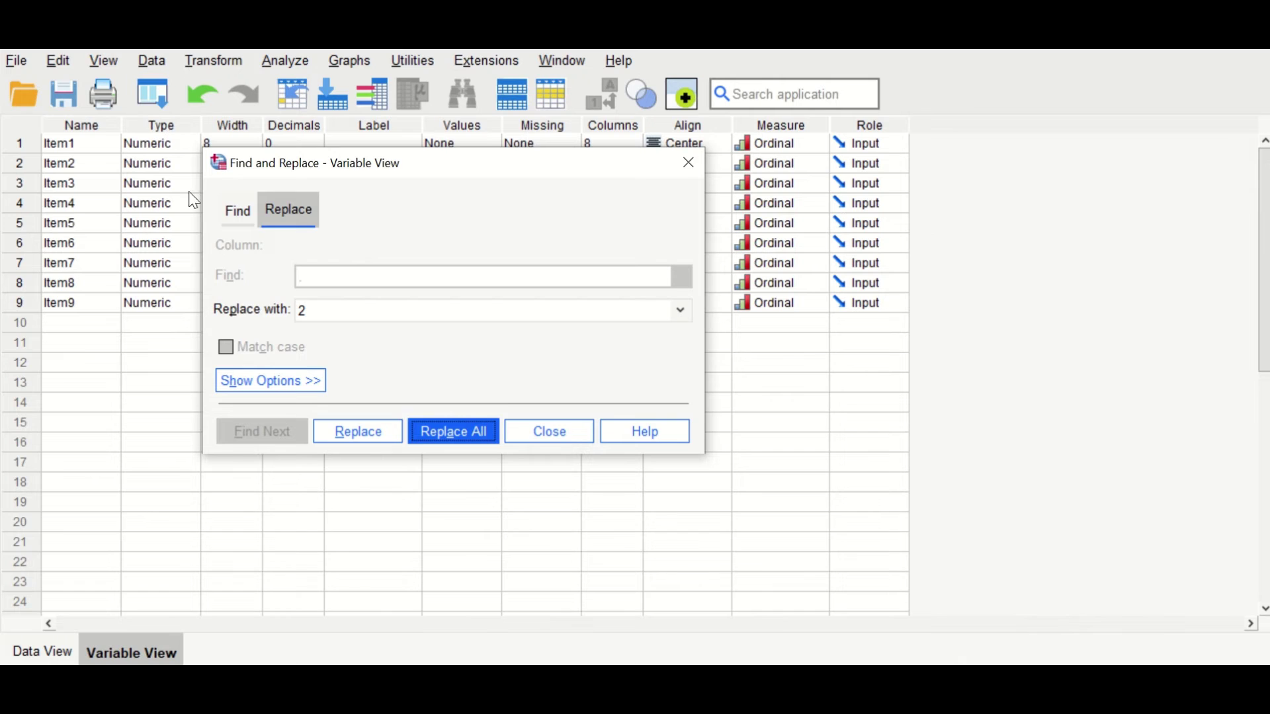
click(41, 652)
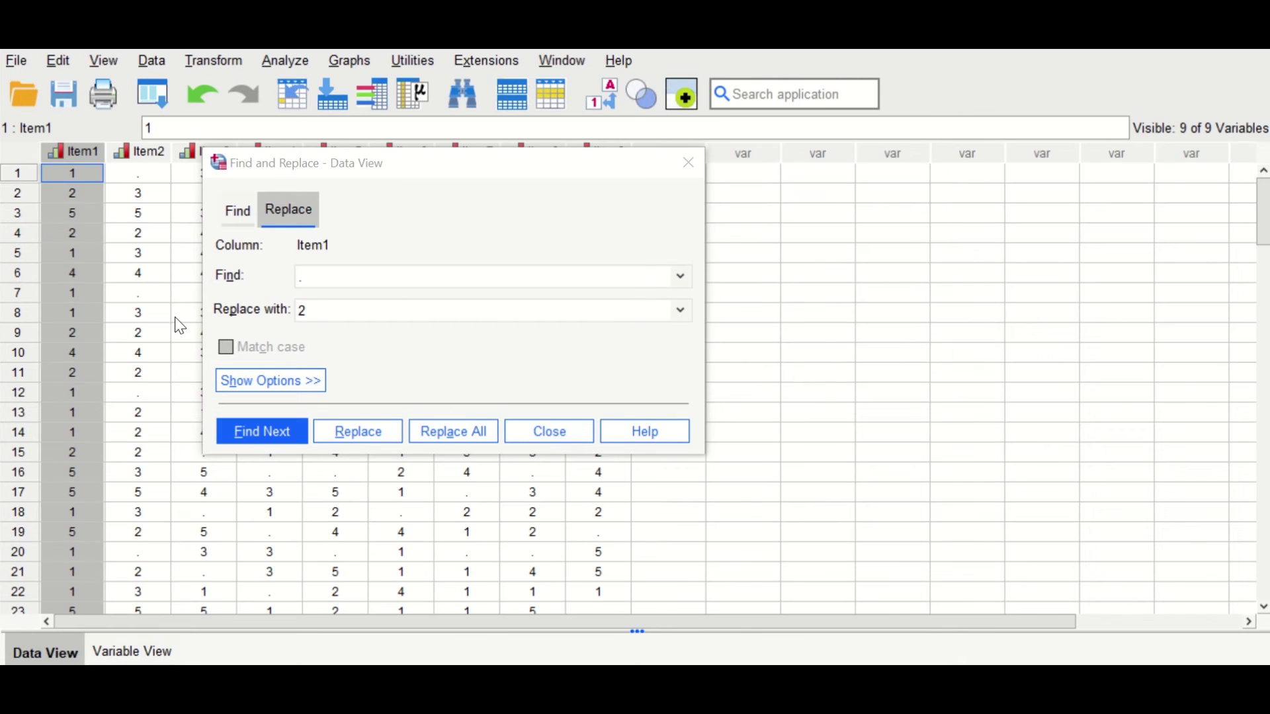
click(143, 152)
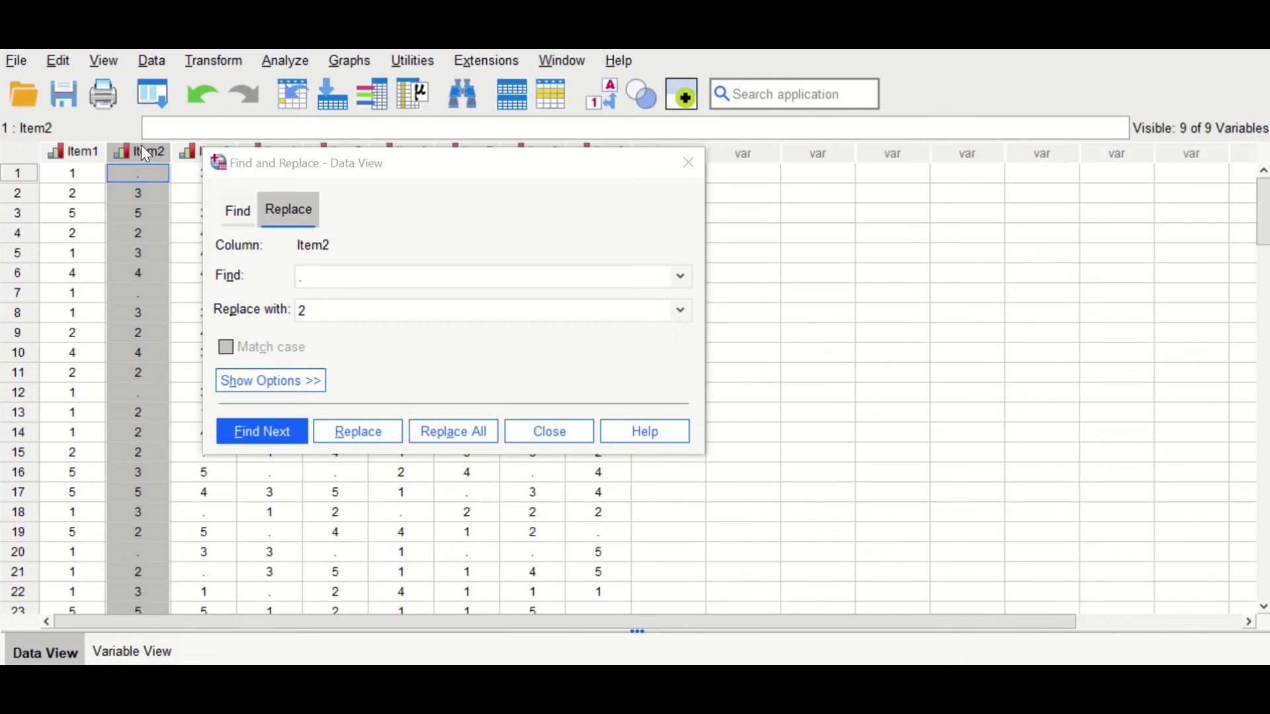
click(322, 285)
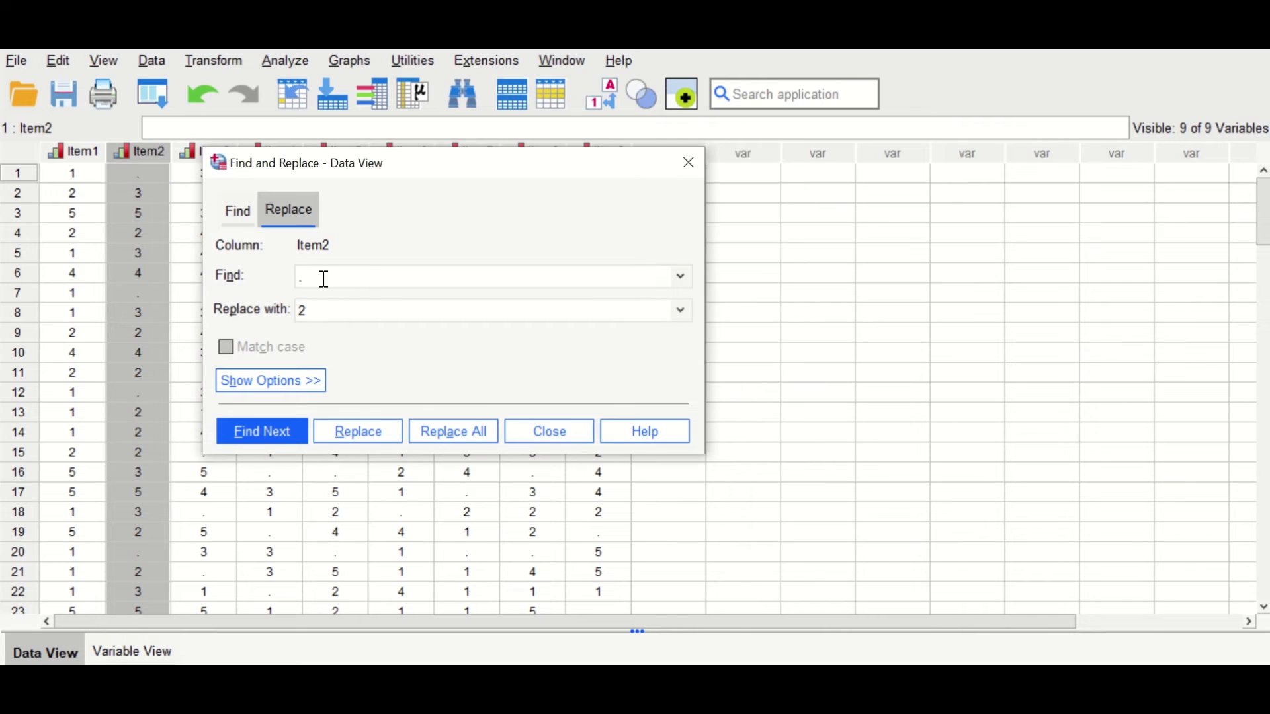
key(BackSpace)
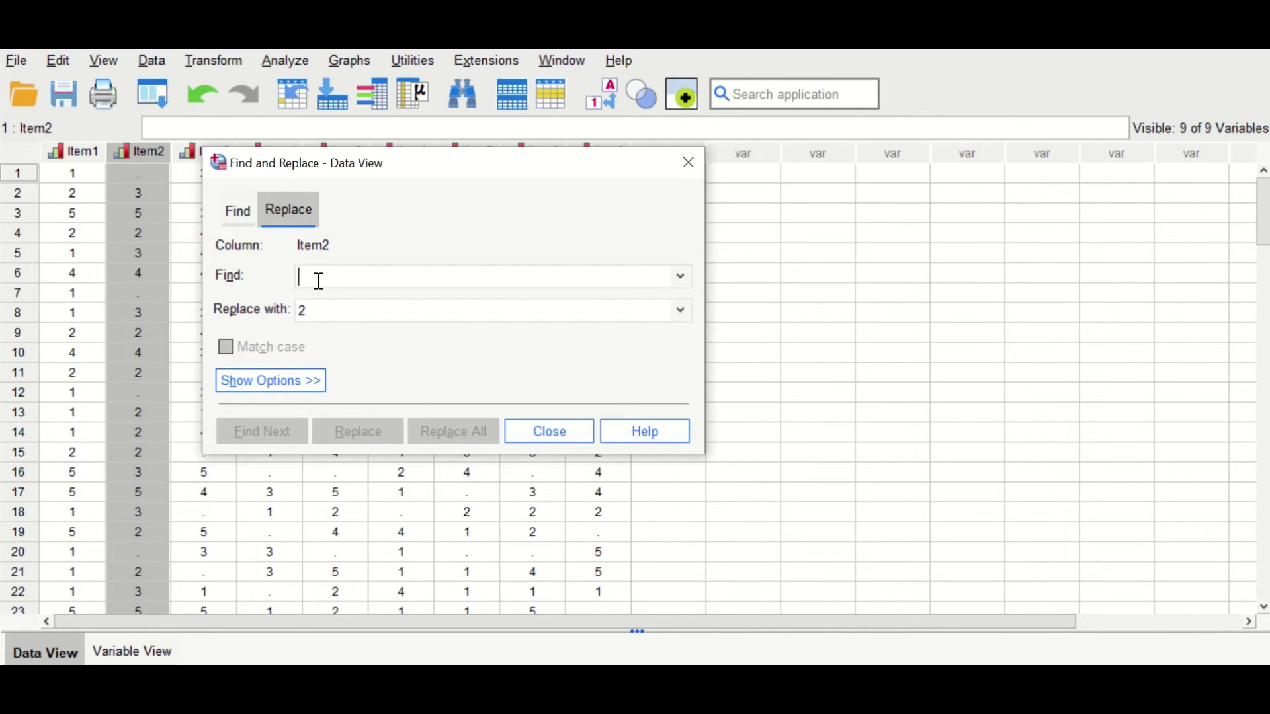
text(.)
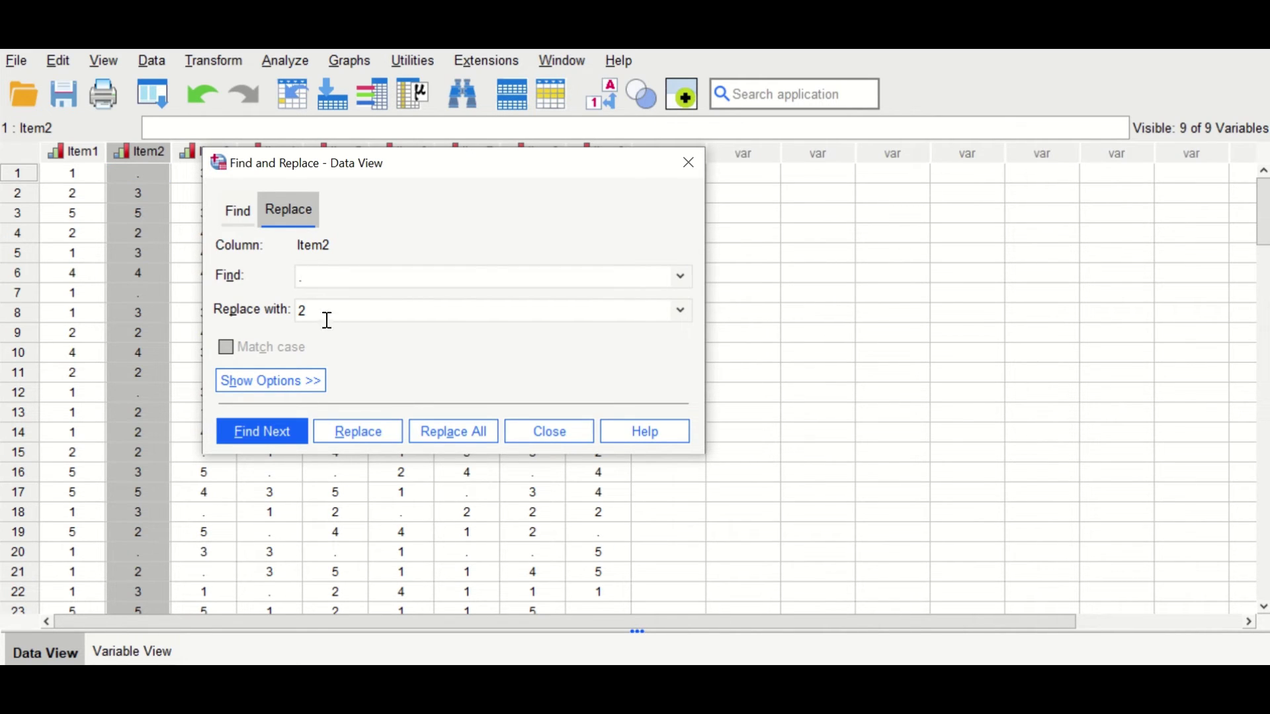
Replace all missing values in Item2 with 3 and close Find and Replace
double_click(302, 310)
text(3)
click(459, 434)
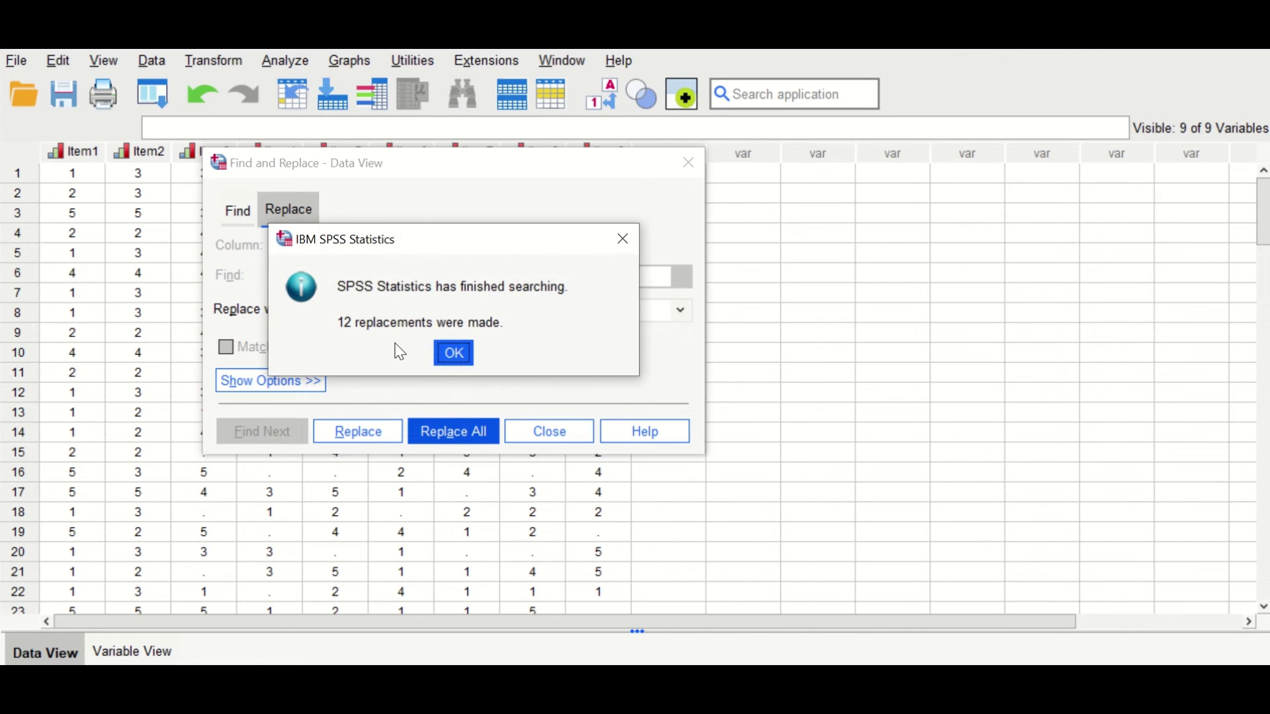
click(454, 352)
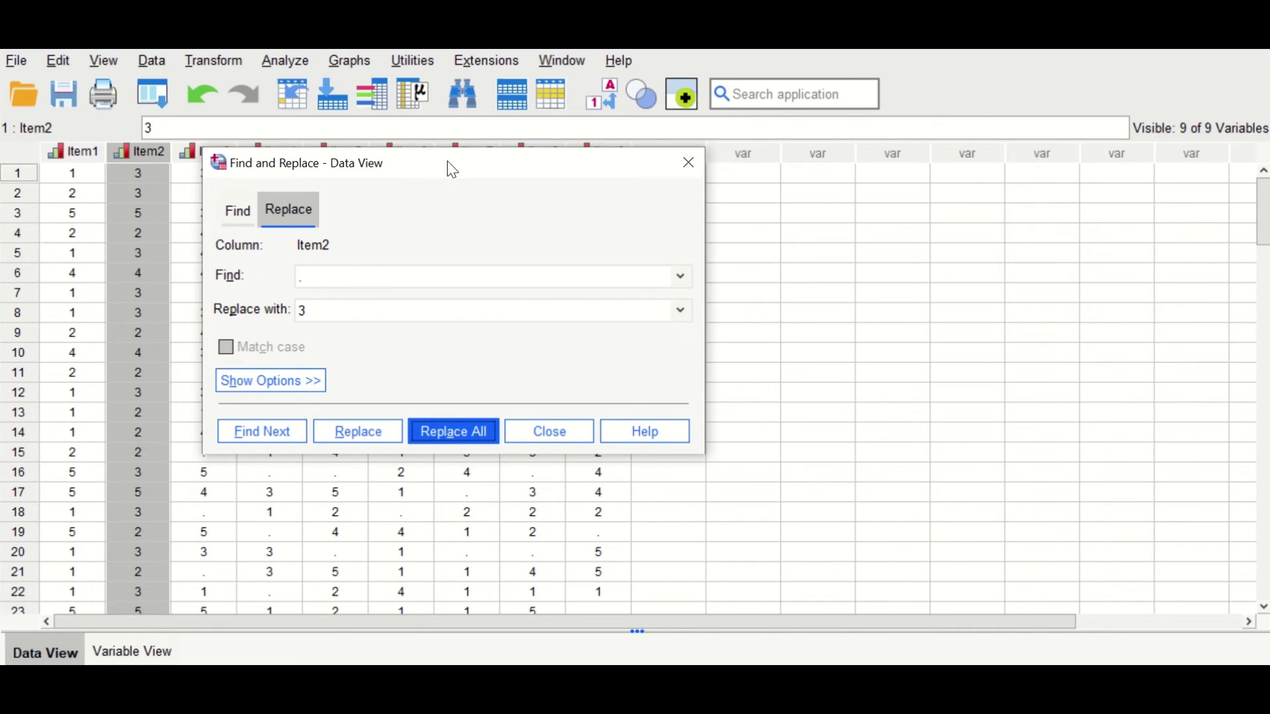
drag(448, 164, 873, 170)
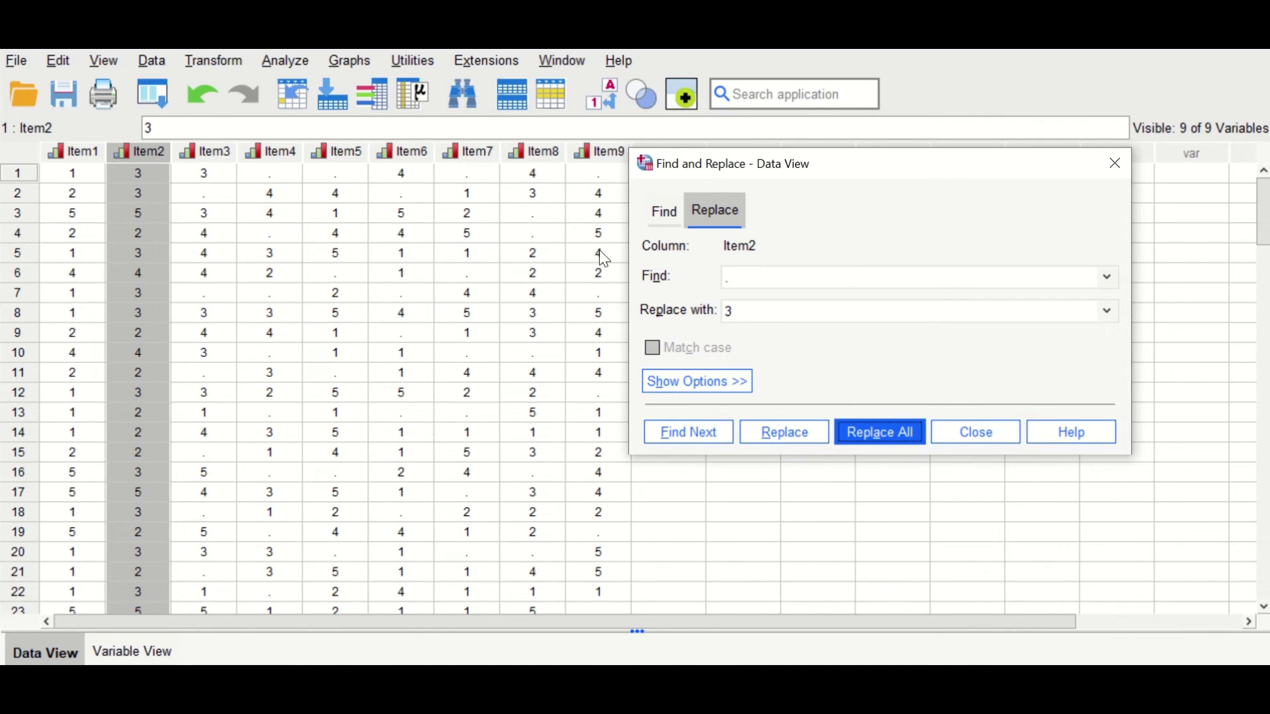
drag(963, 170, 708, 208)
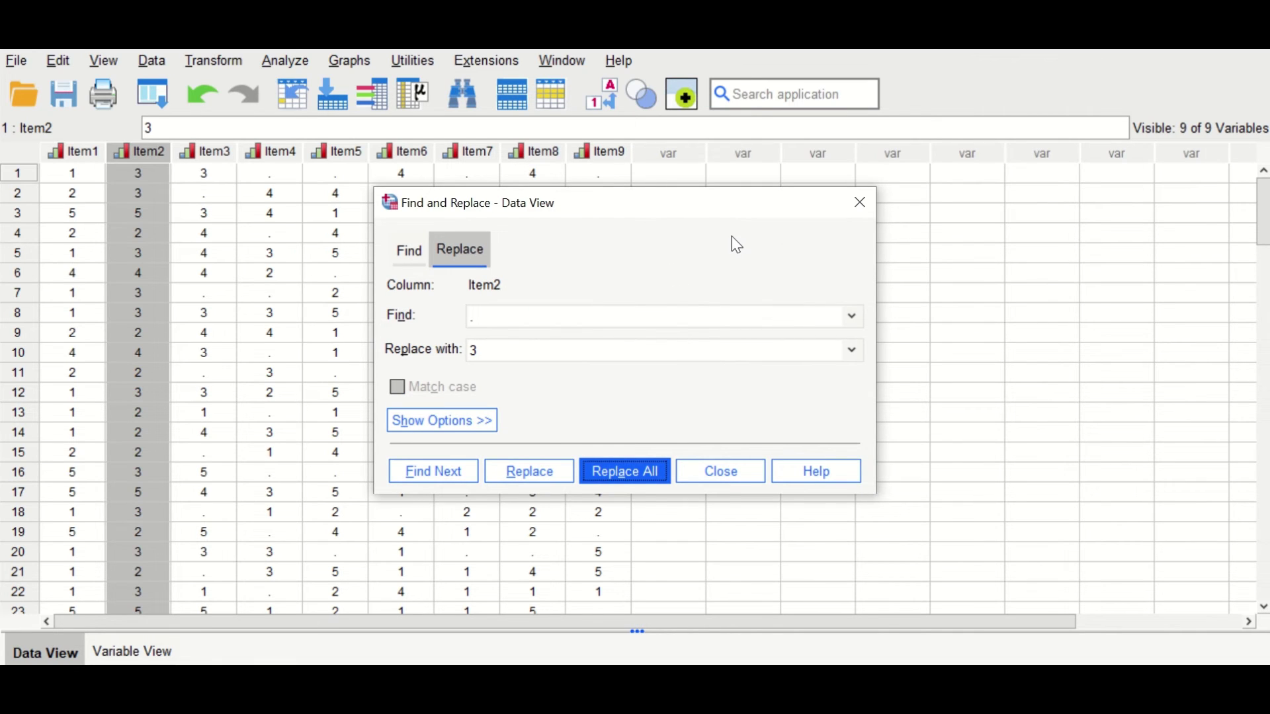
click(857, 212)
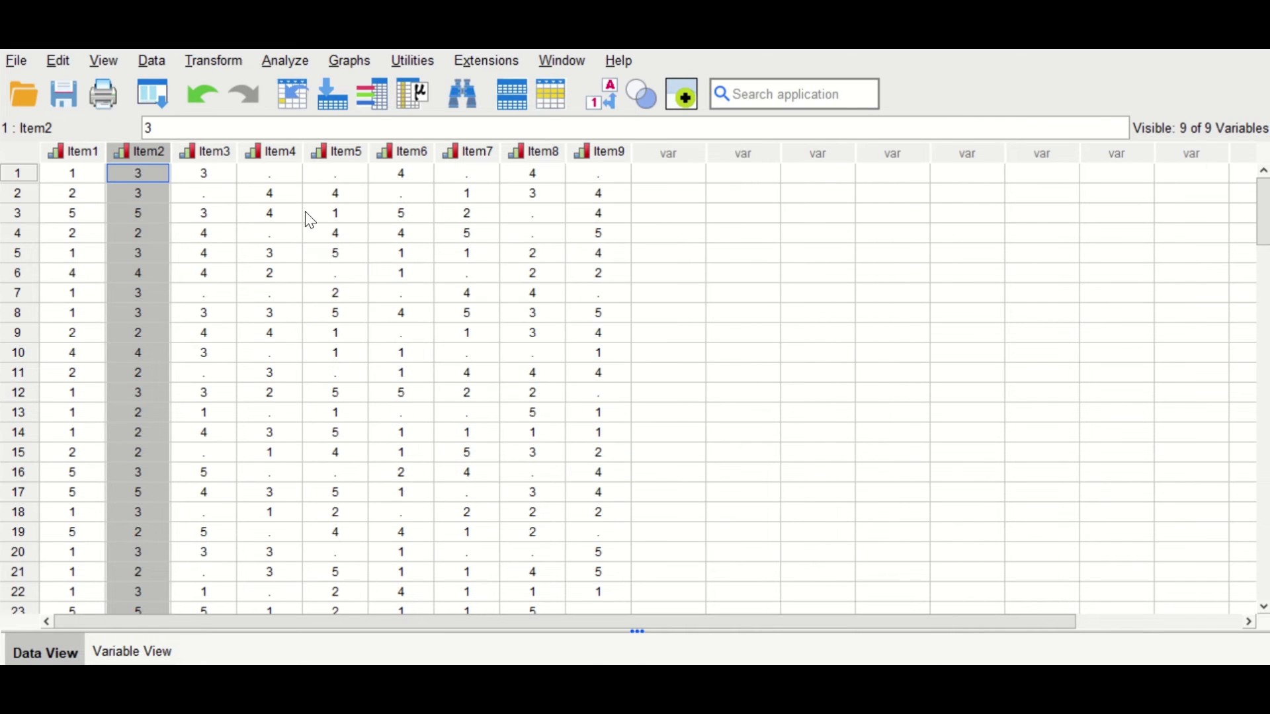
Open the Replace Missing Values dialog for the dataset
click(212, 61)
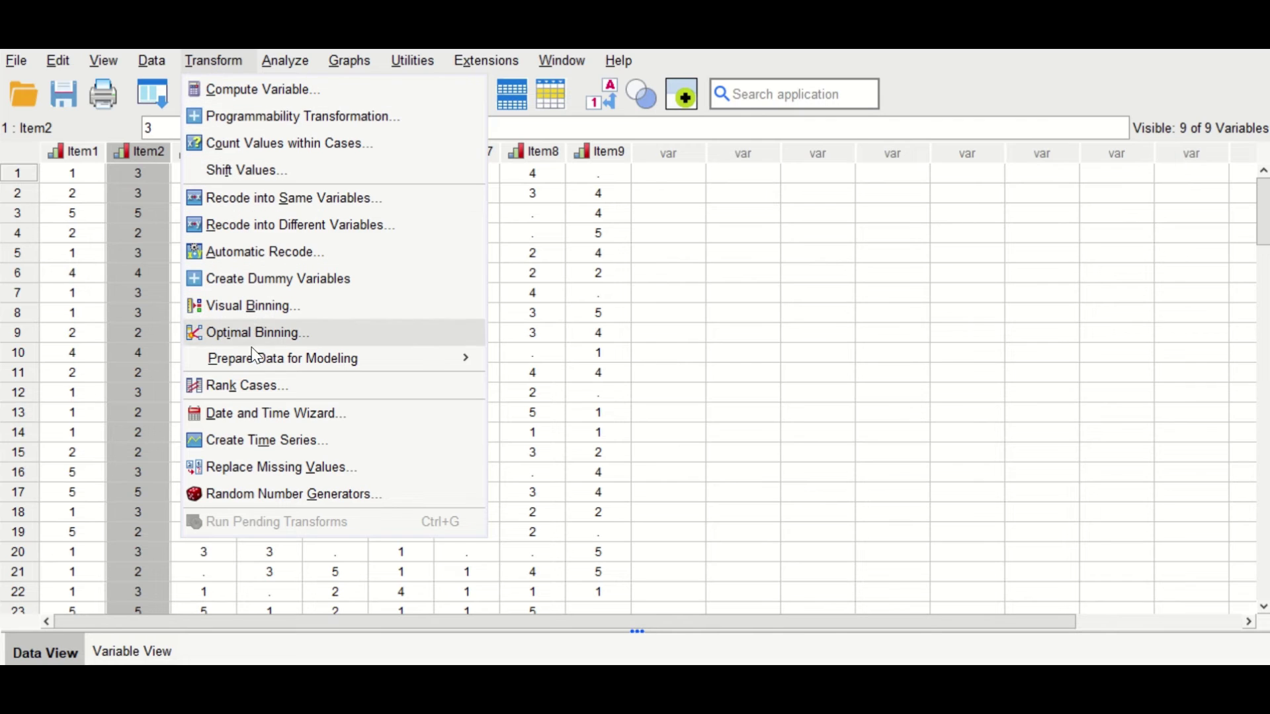
click(261, 474)
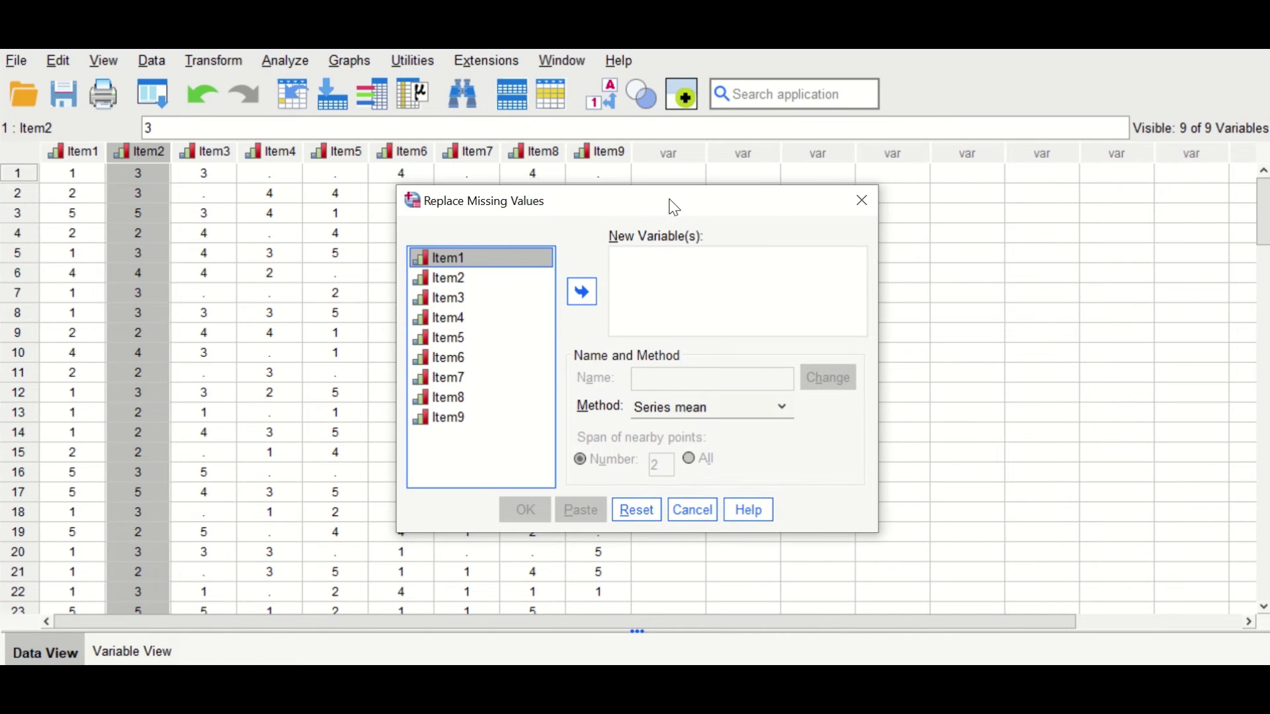
drag(671, 205, 823, 113)
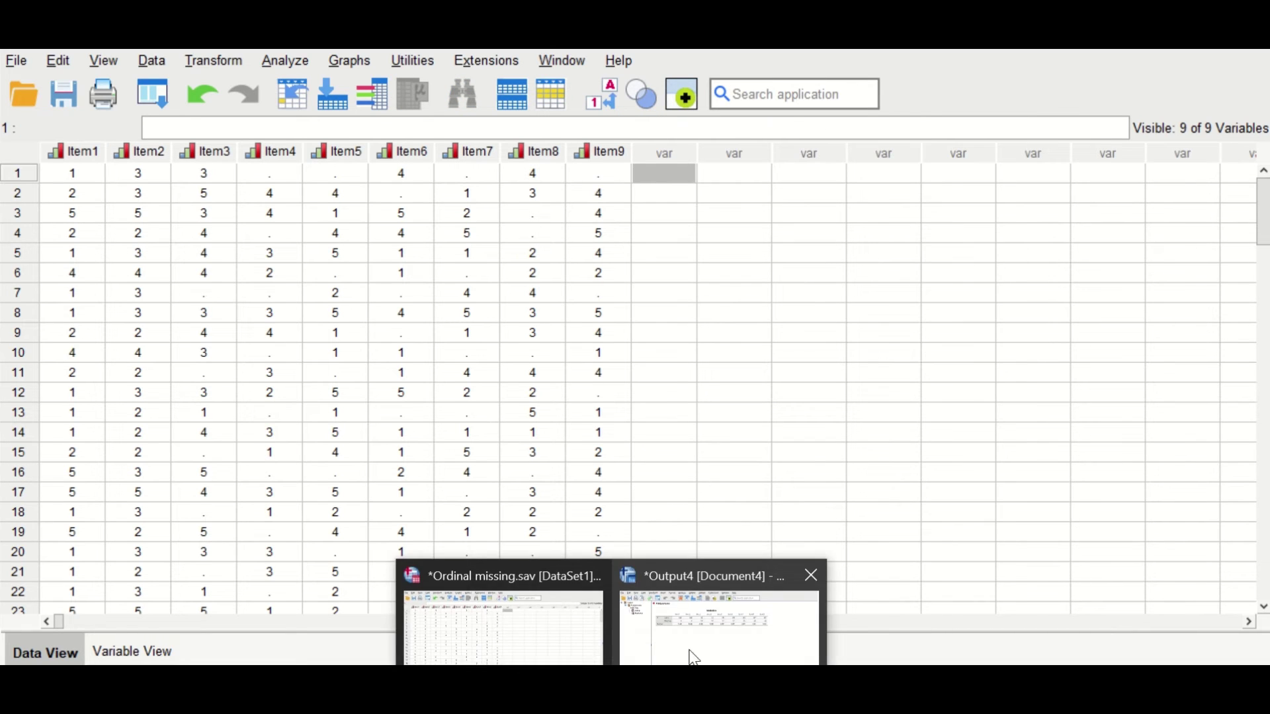
Check the median of Item3 in the Statistics table of the Frequencies output and return to the dataset
click(705, 641)
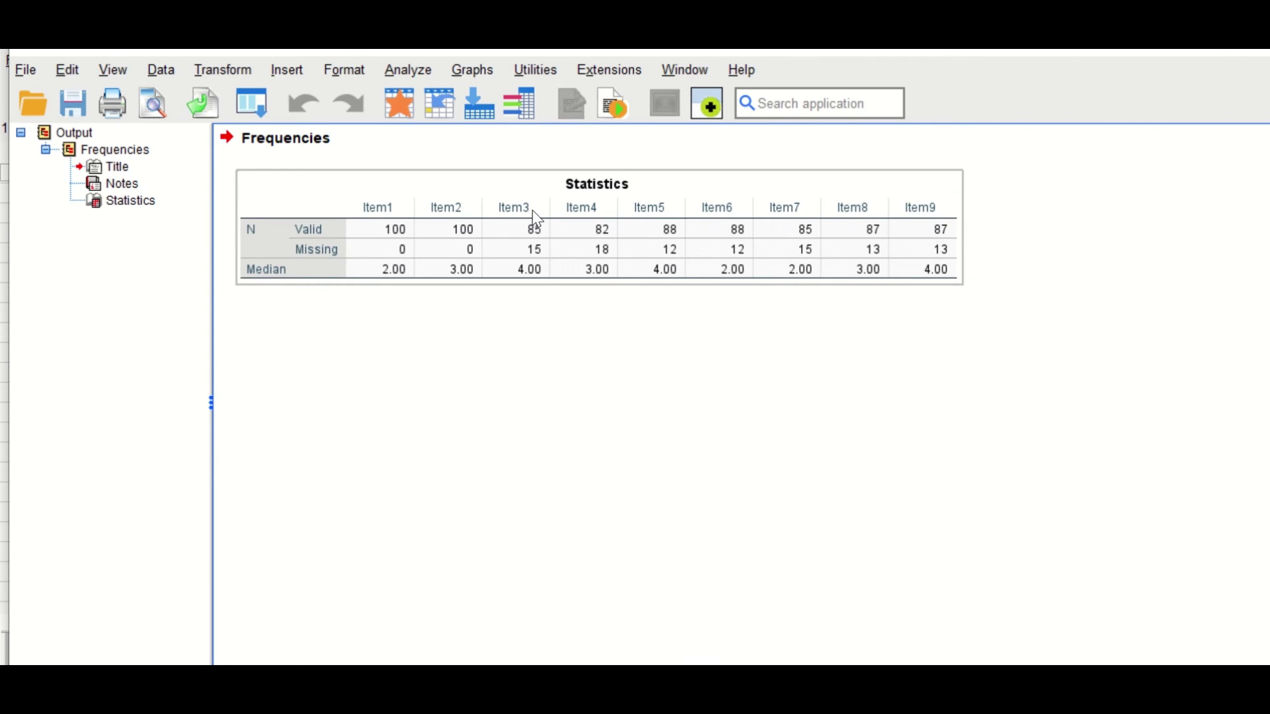
click(535, 293)
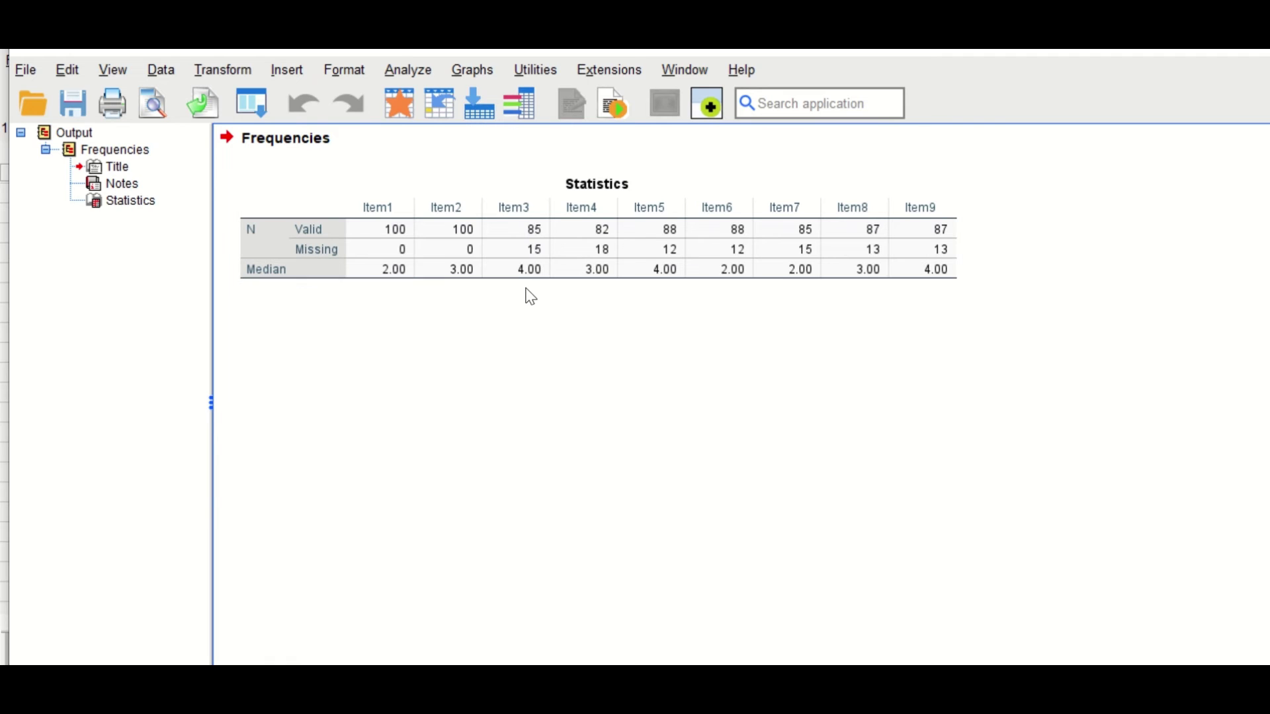
click(523, 279)
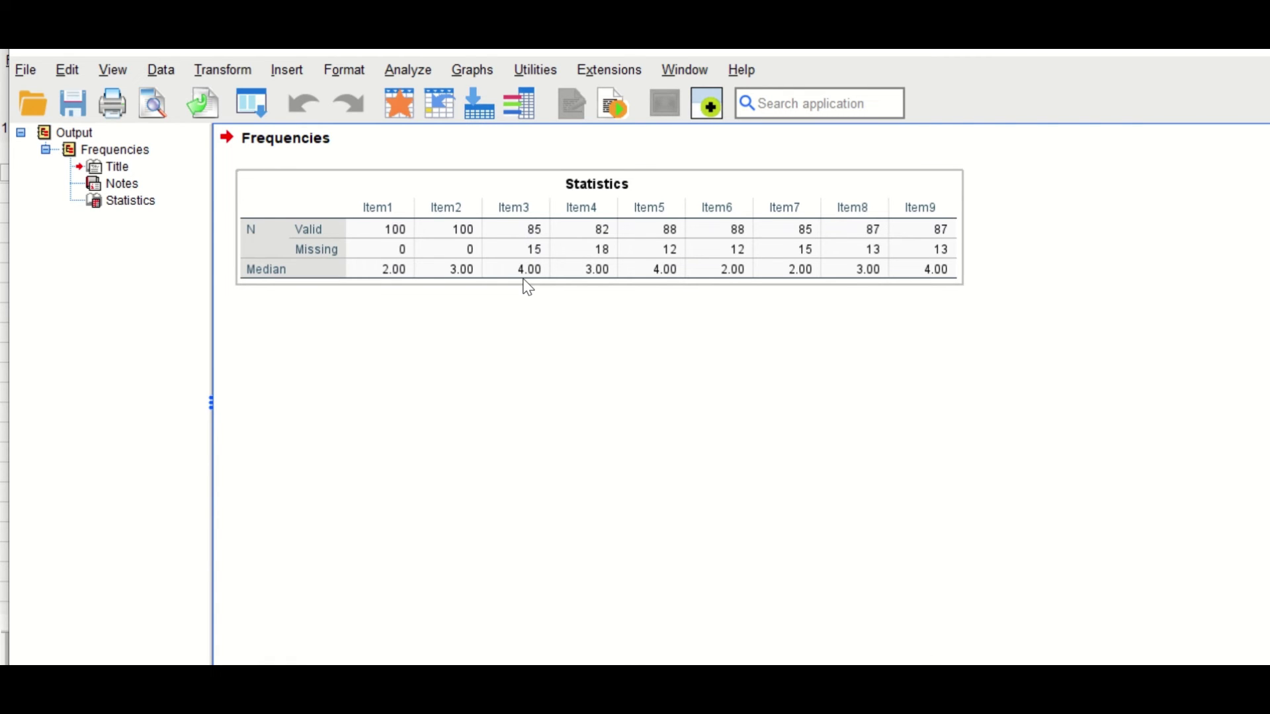
click(1164, 49)
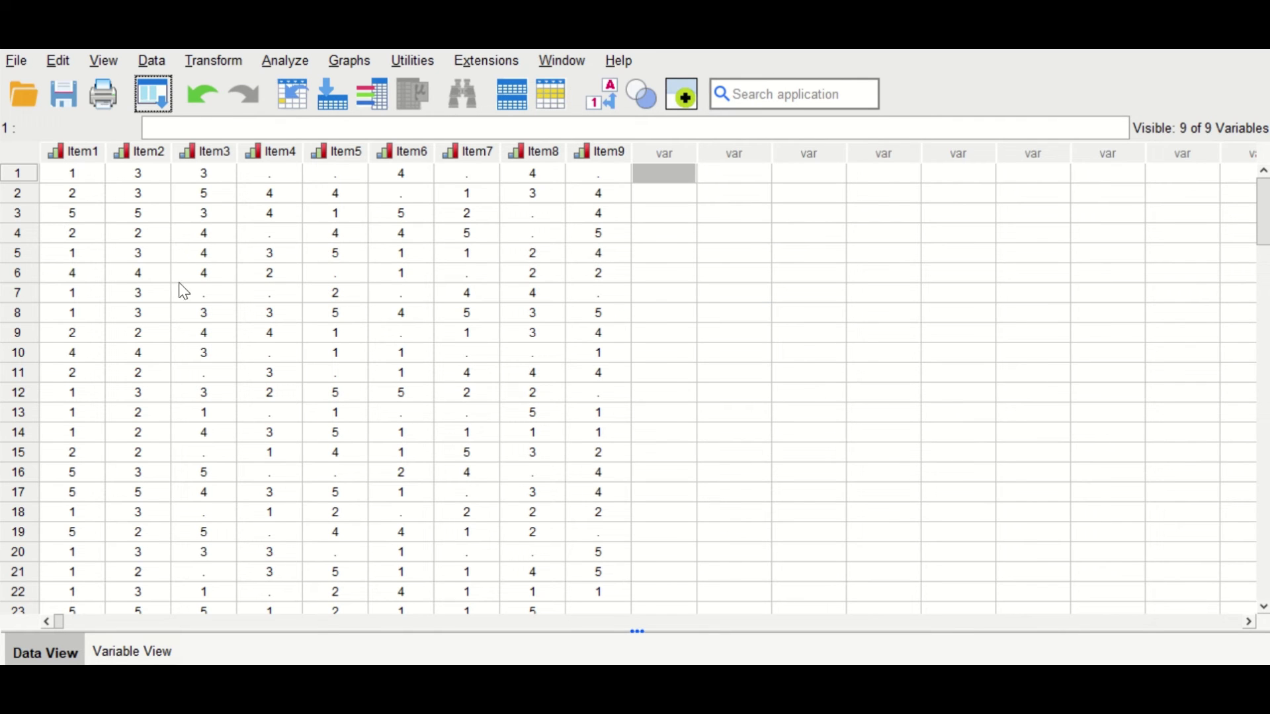
drag(647, 199, 562, 160)
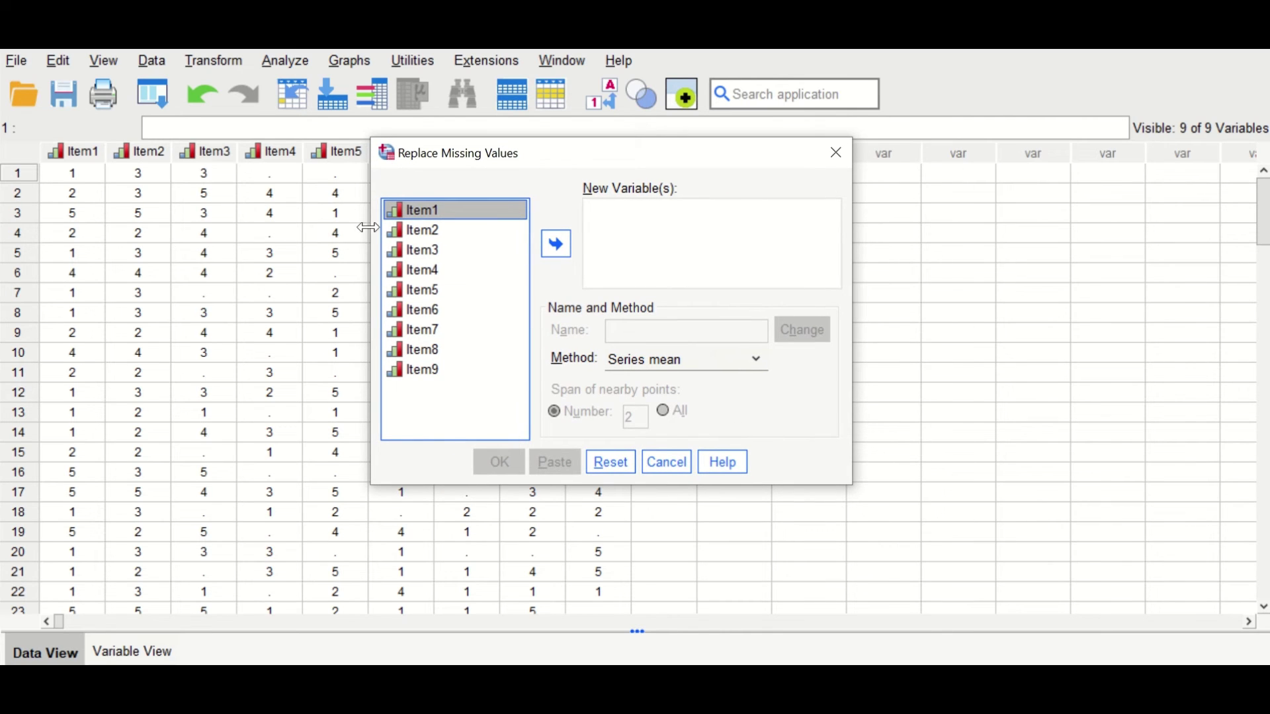
click(433, 251)
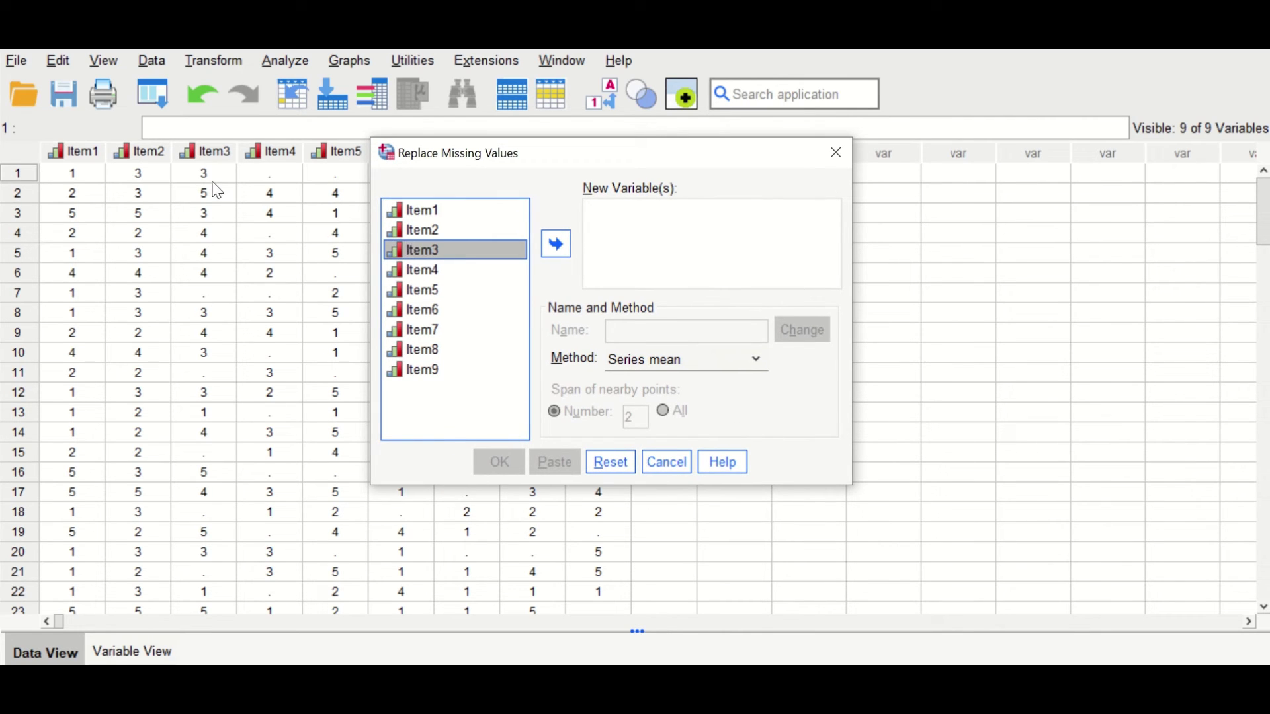
click(556, 246)
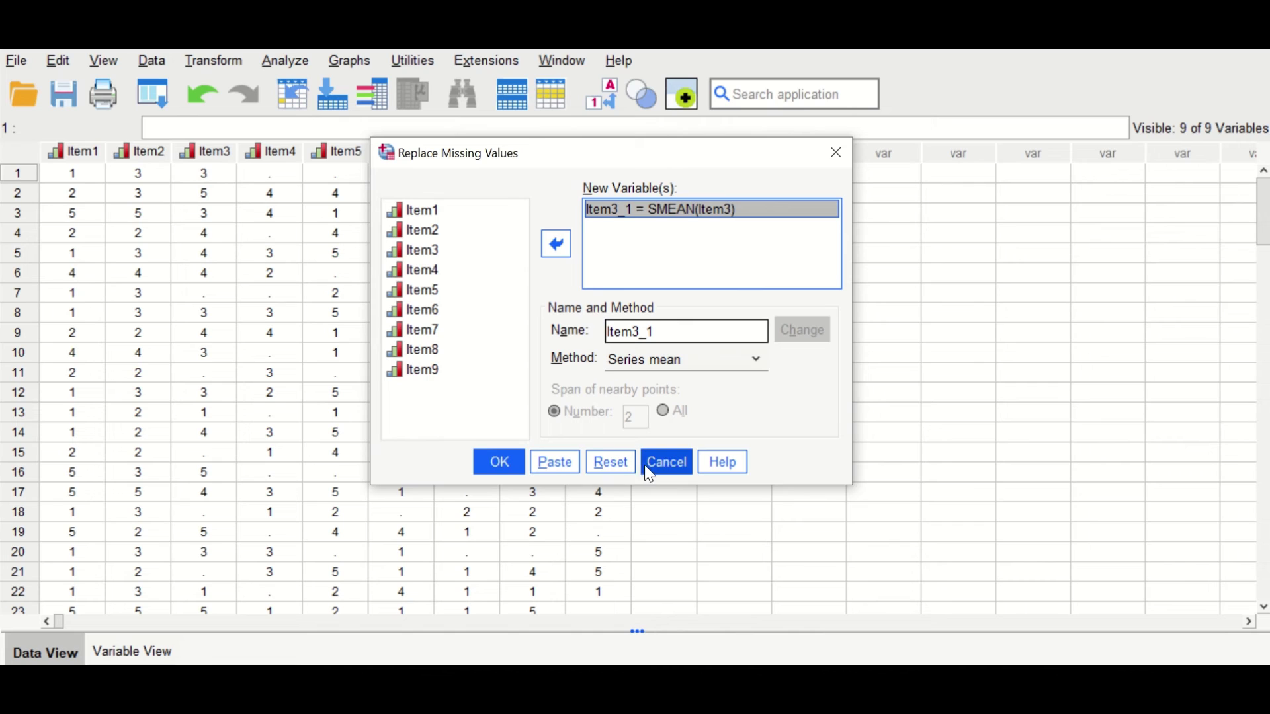
click(609, 465)
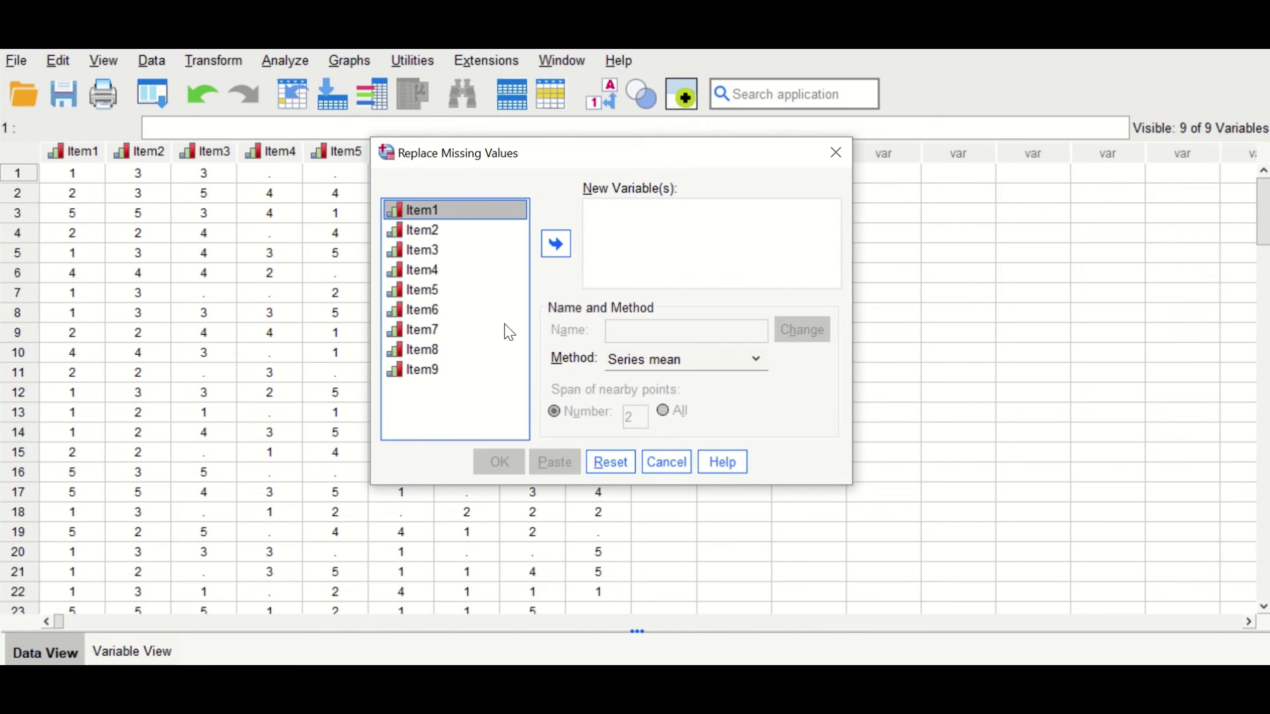
Add Item3 to the new variables using the Median of nearby points replacement method
click(727, 365)
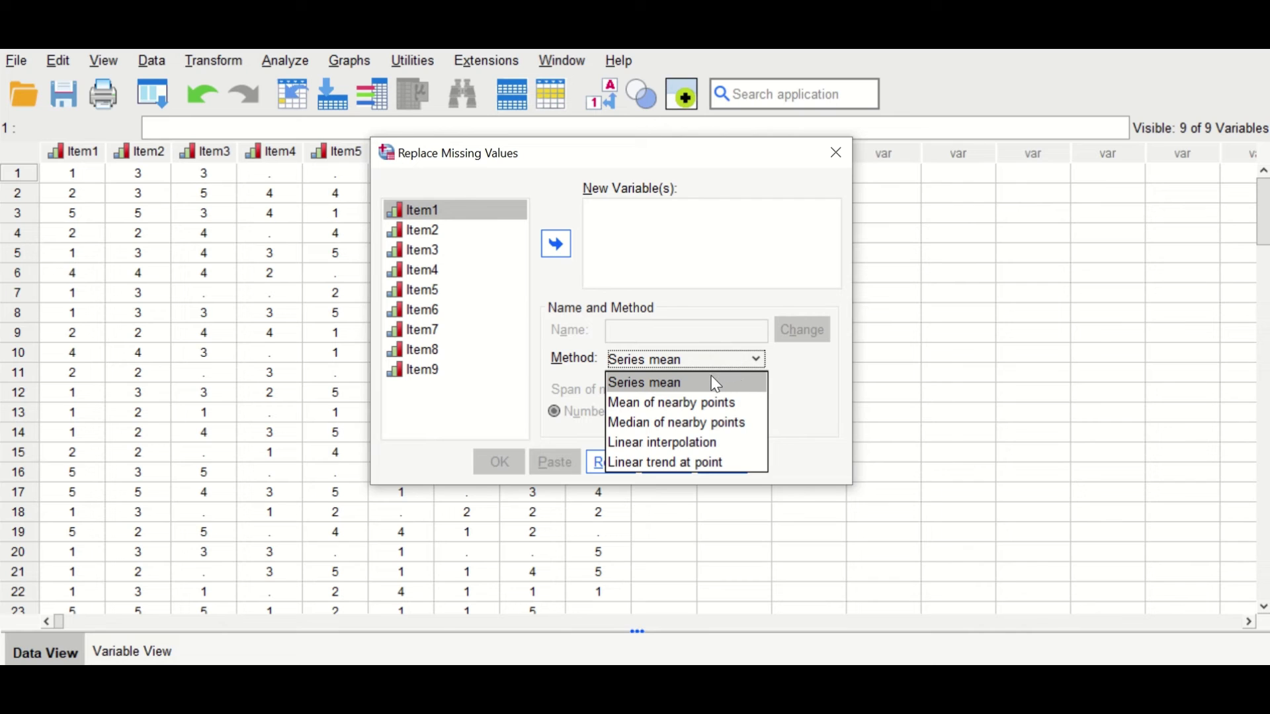
click(698, 432)
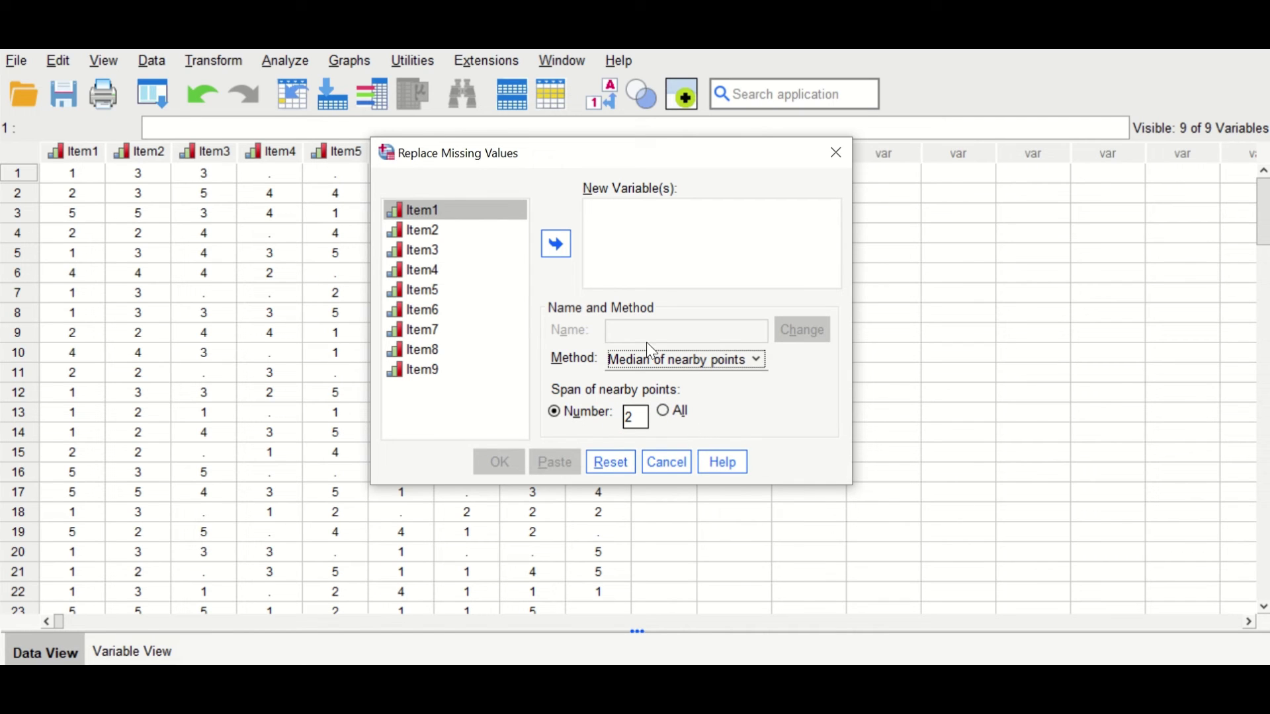
click(440, 250)
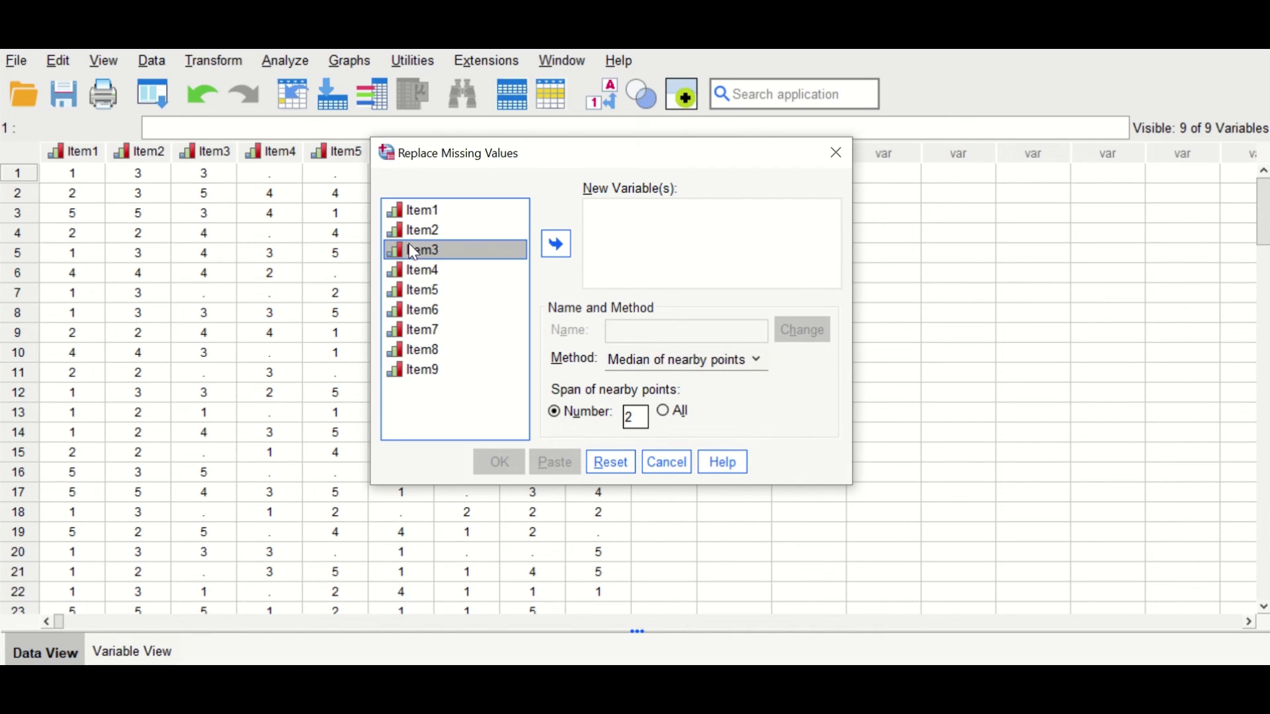
click(554, 246)
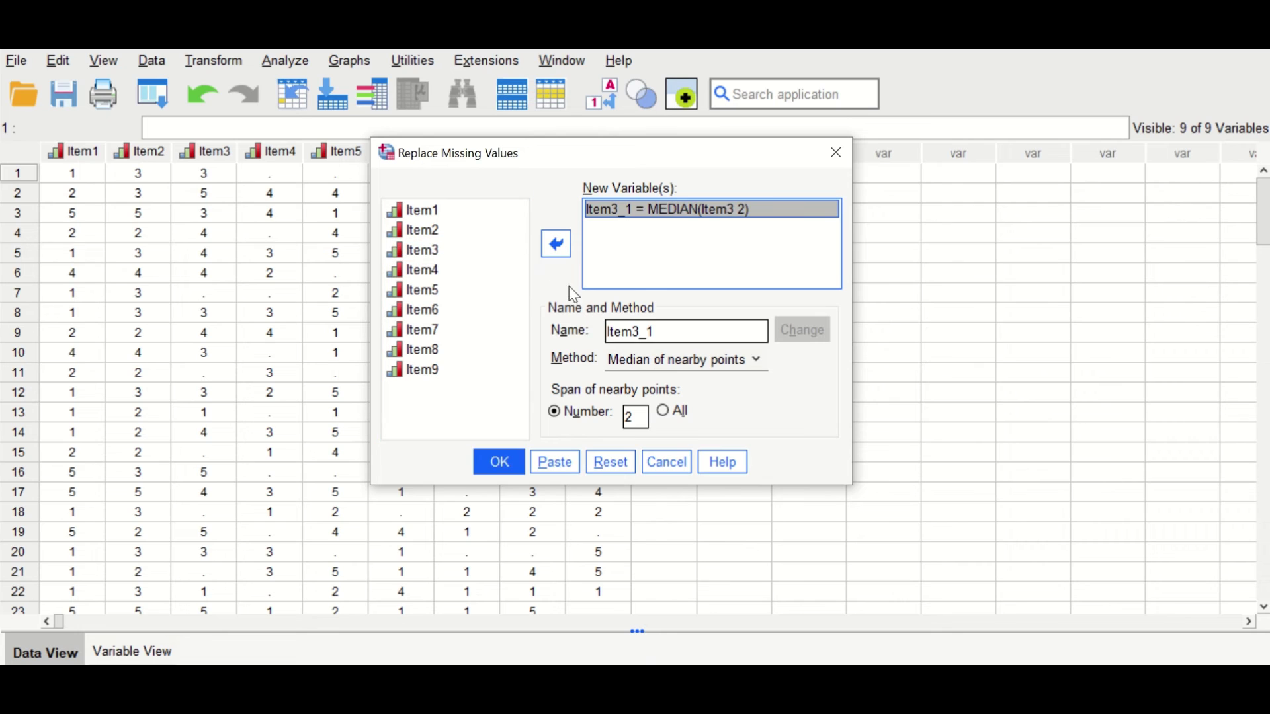
Select All as the span of nearby points and run the replacement, accepting the loss of the pending change
click(665, 412)
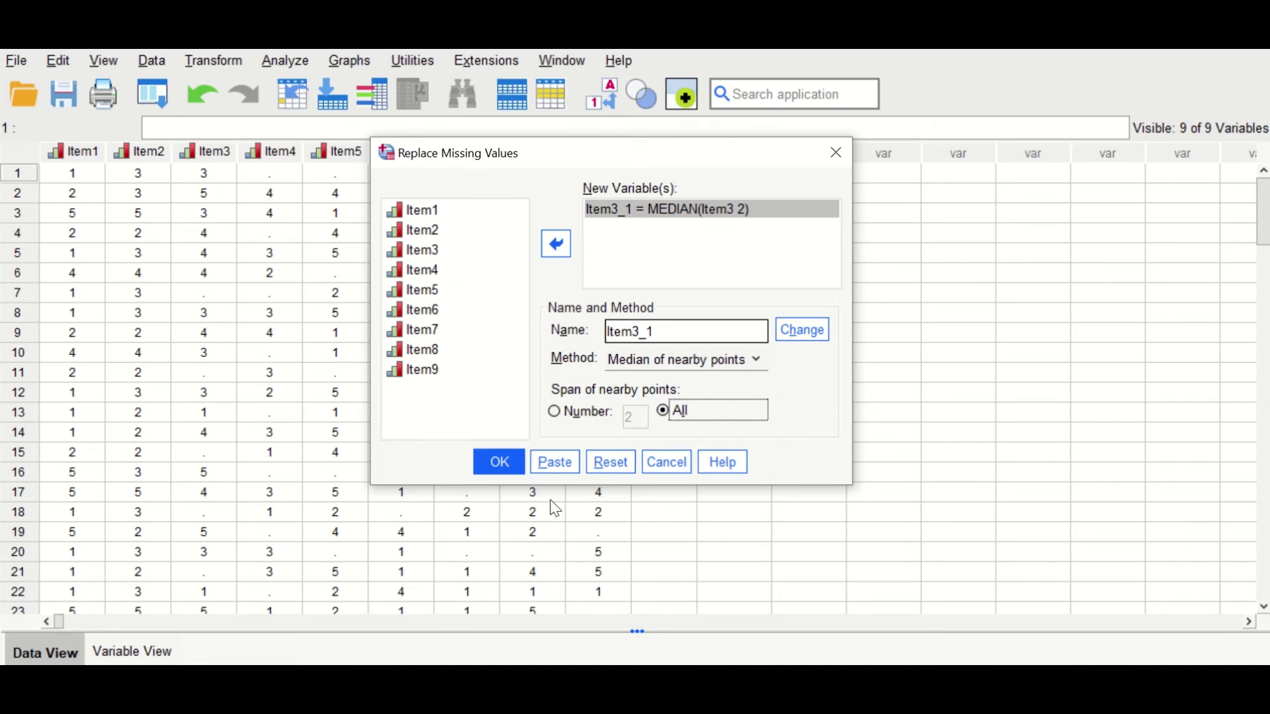
click(500, 462)
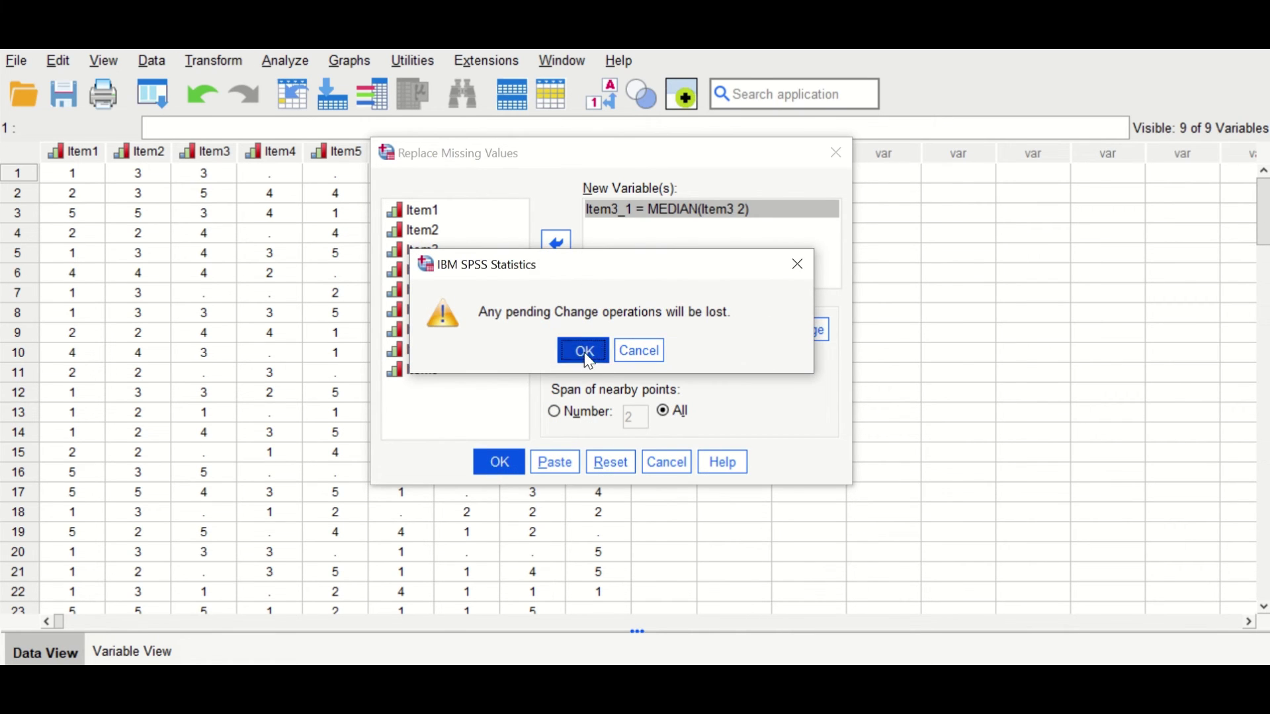
click(583, 351)
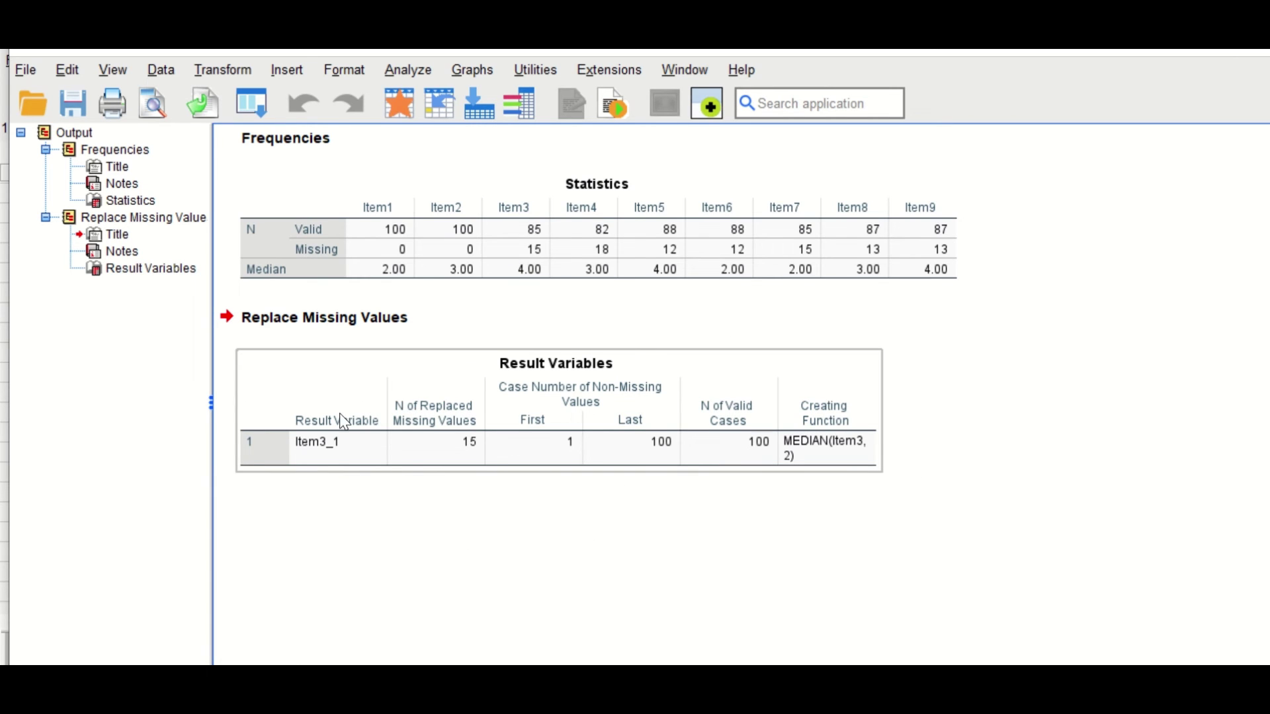
Examine the replaced-value count and creating function in the Result Variables table, and return to the dataset
click(463, 553)
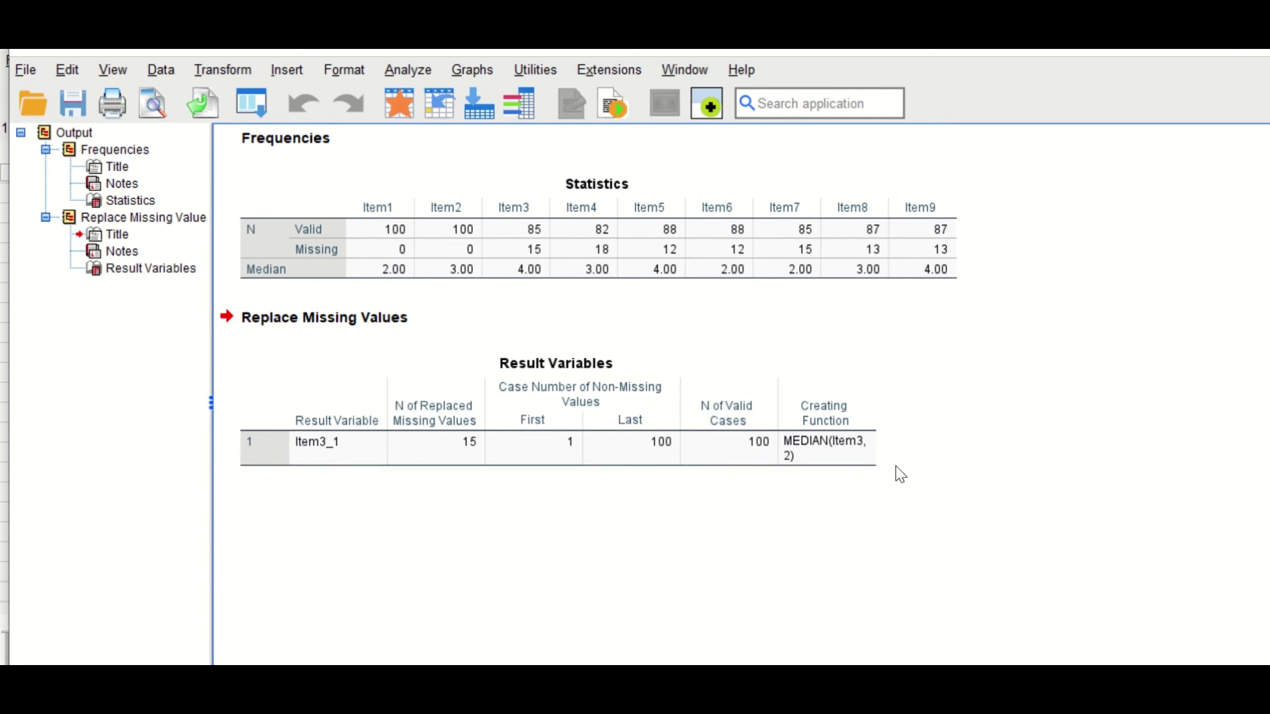
click(805, 445)
click(473, 487)
click(861, 371)
click(863, 503)
click(843, 439)
click(936, 397)
click(1171, 52)
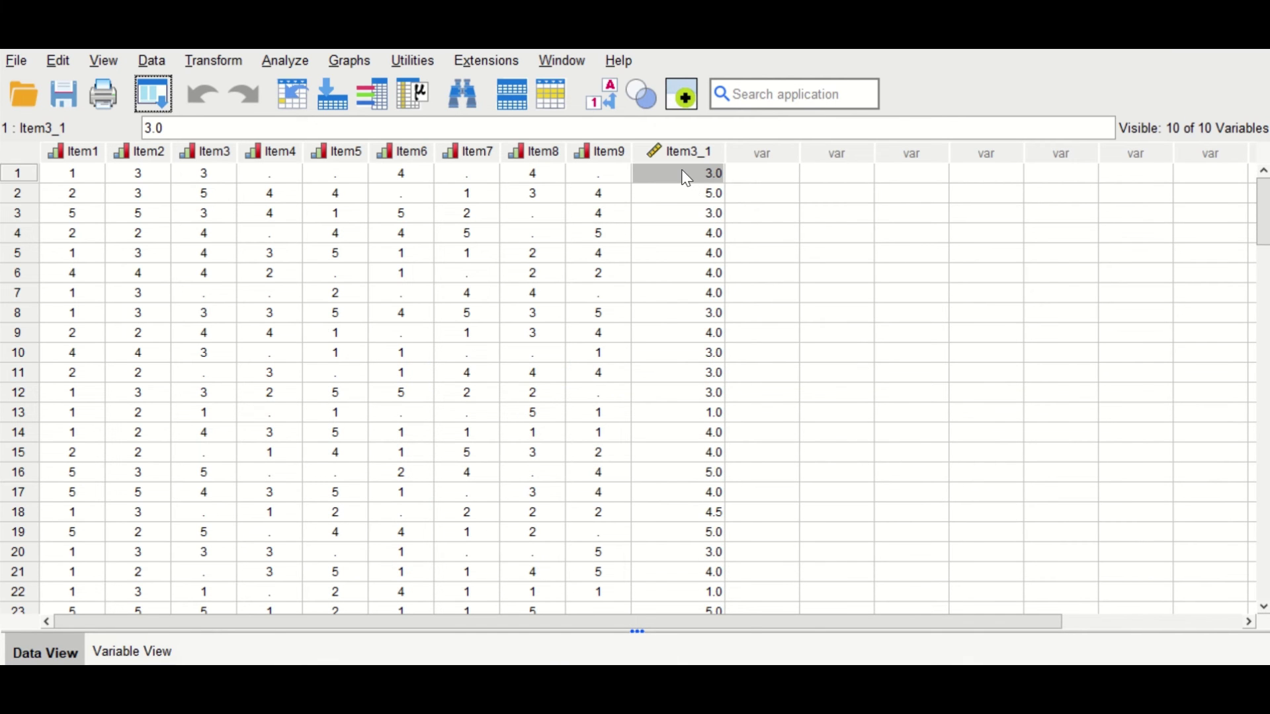
Compare the missing Item3 values in rows 7, 11 and 15 with their replacements in the Item3_1 column
click(210, 295)
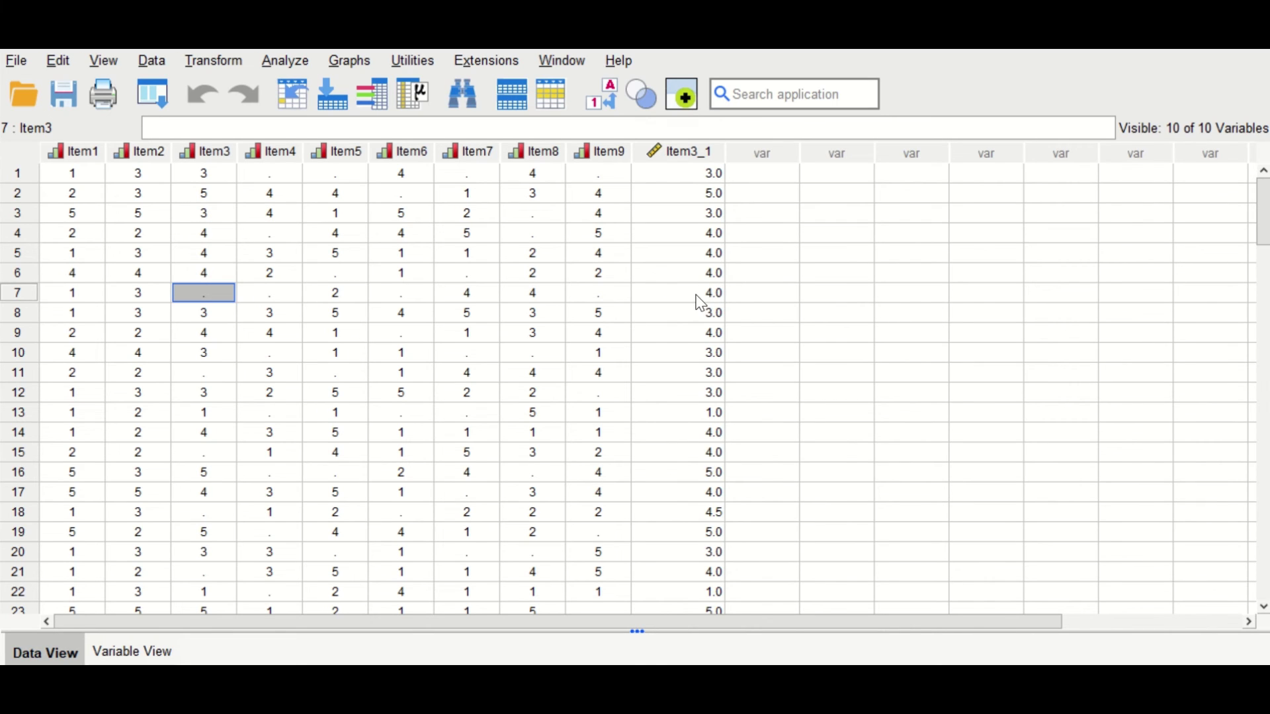
click(221, 372)
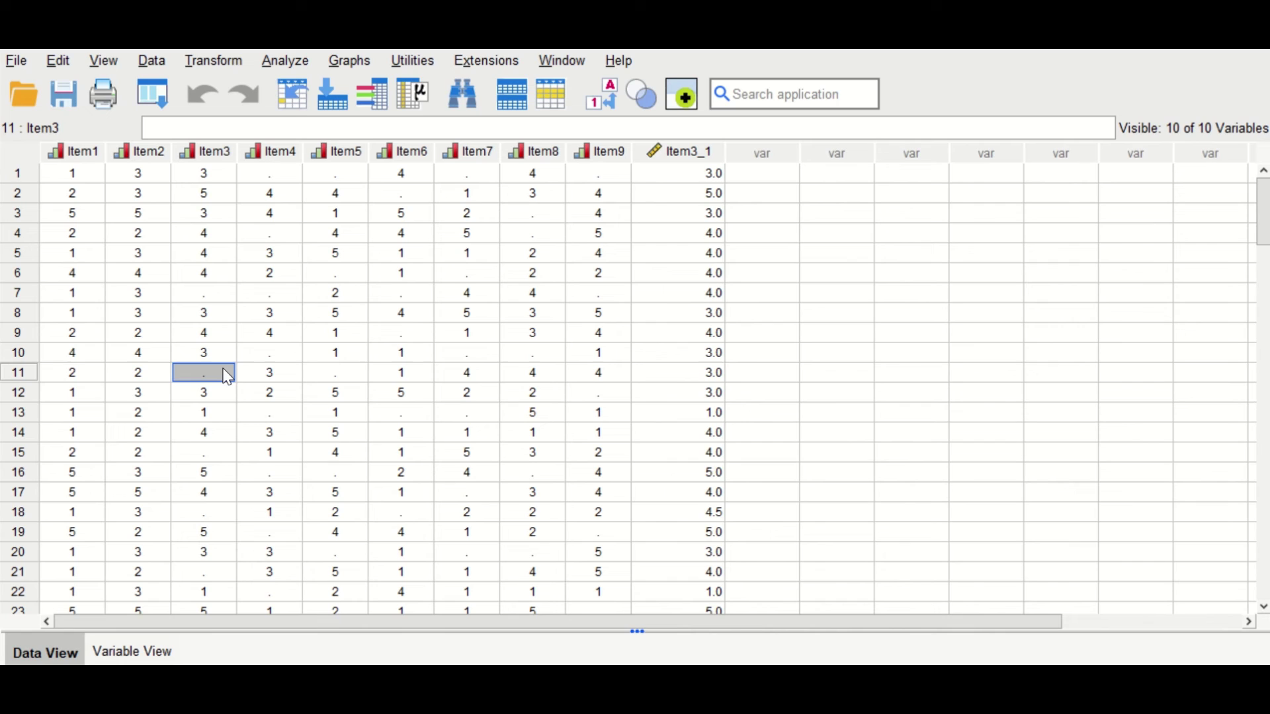
click(33, 374)
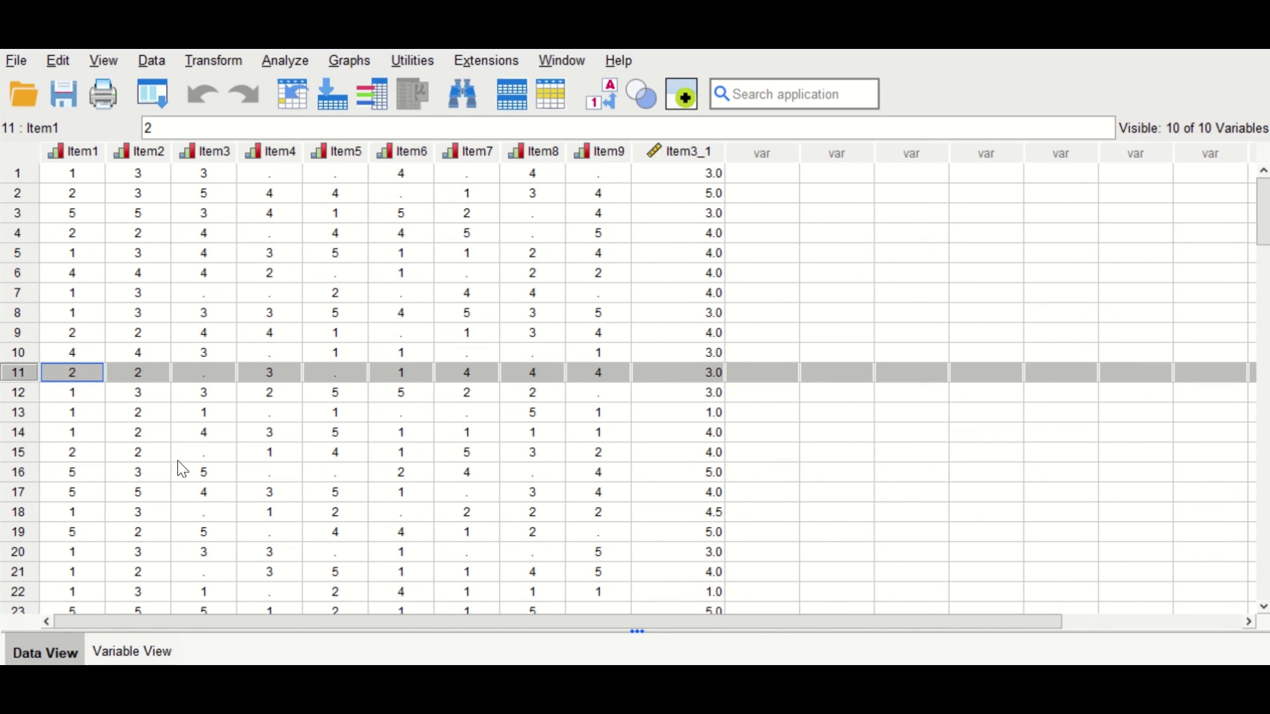
click(8, 452)
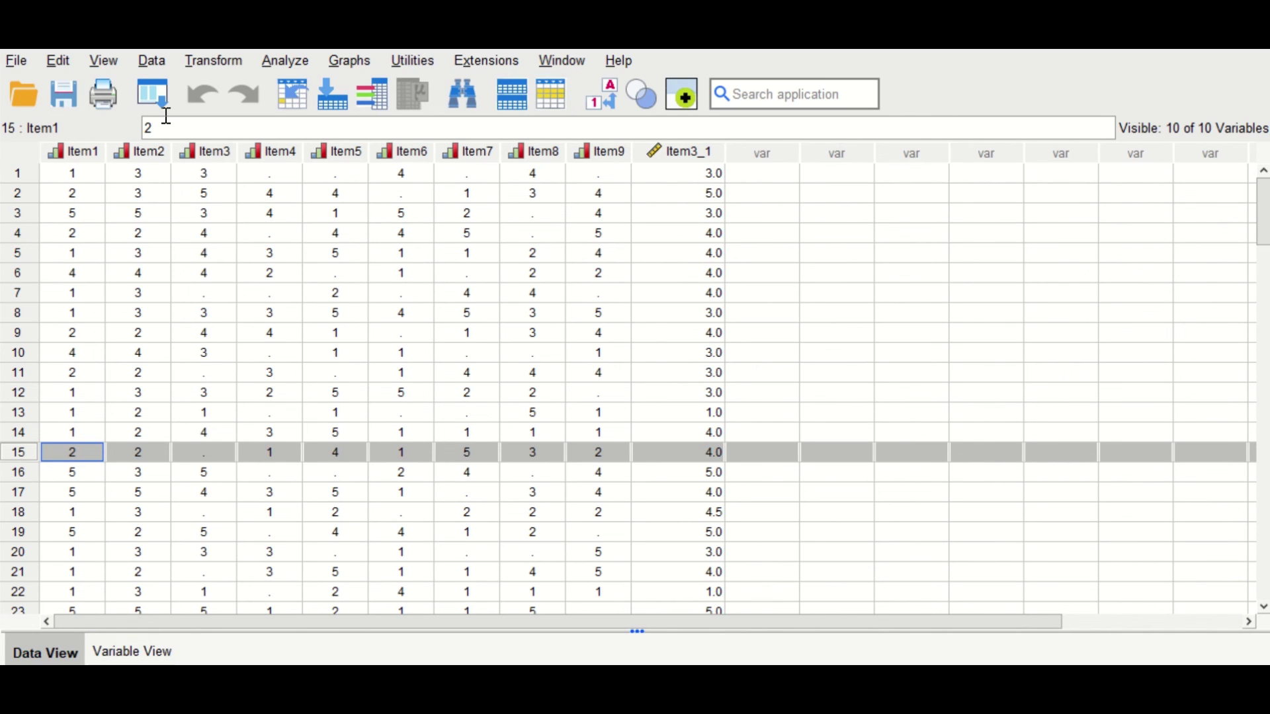
click(226, 66)
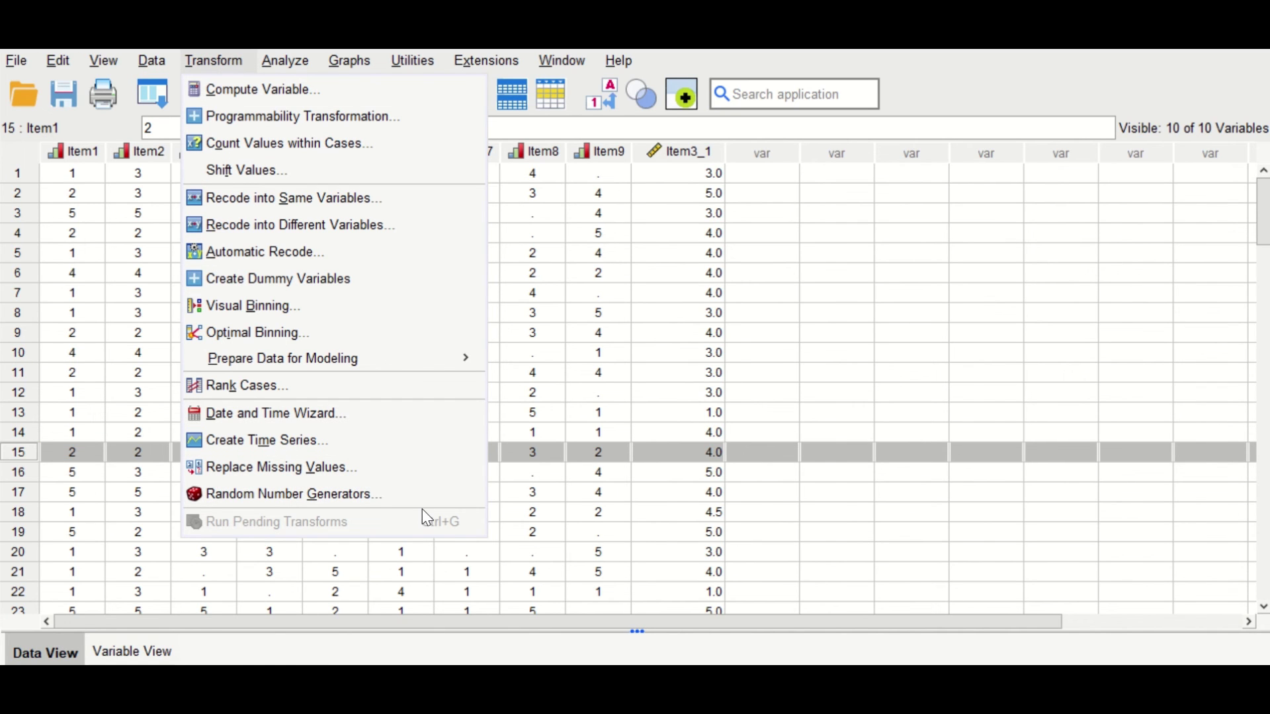
click(968, 236)
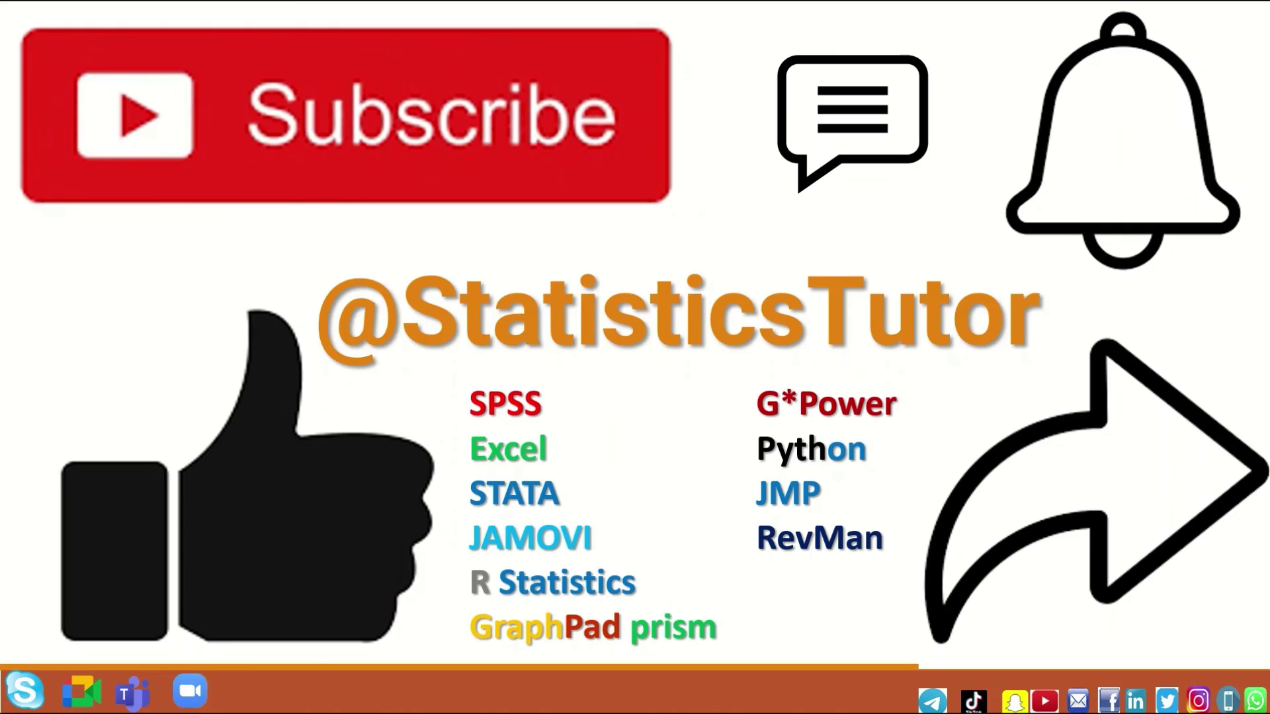